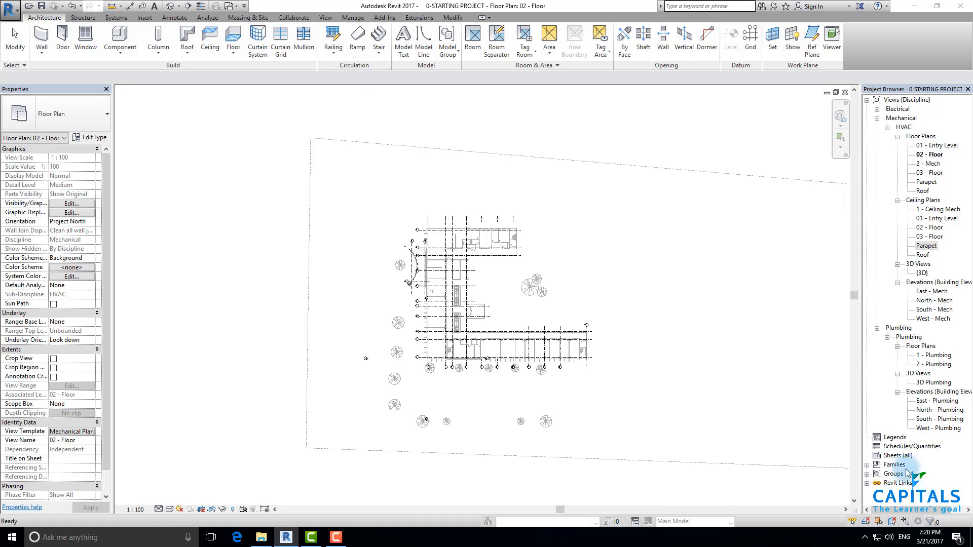
Step: Set the Arch Link Model.rvt link in the 02 - Floor view to display by linked view, using Floor Plan: 02 - Floor
click(328, 18)
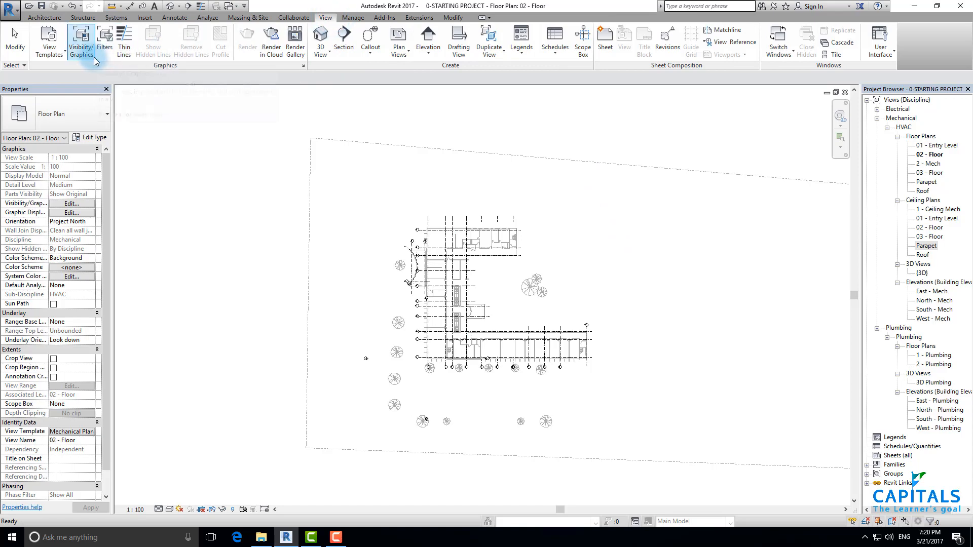
click(81, 47)
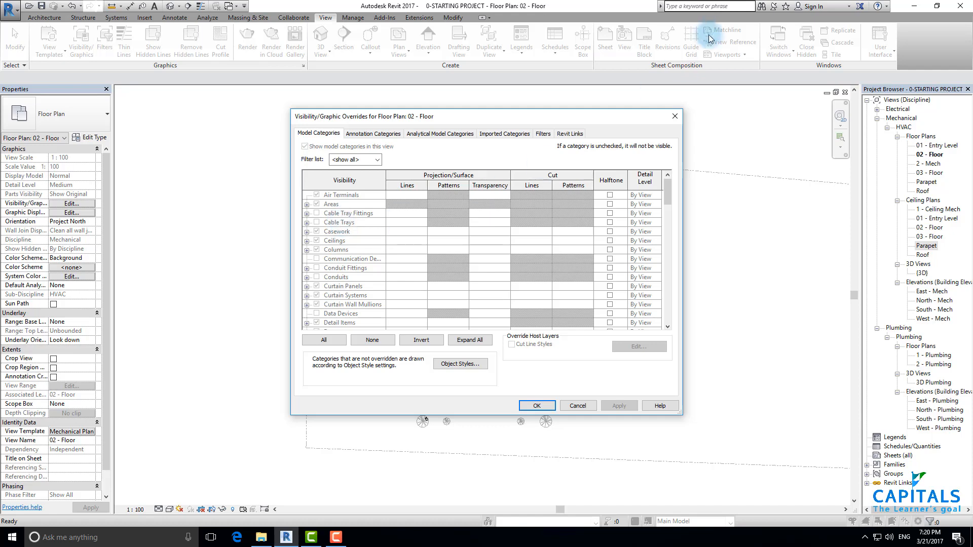
click(580, 135)
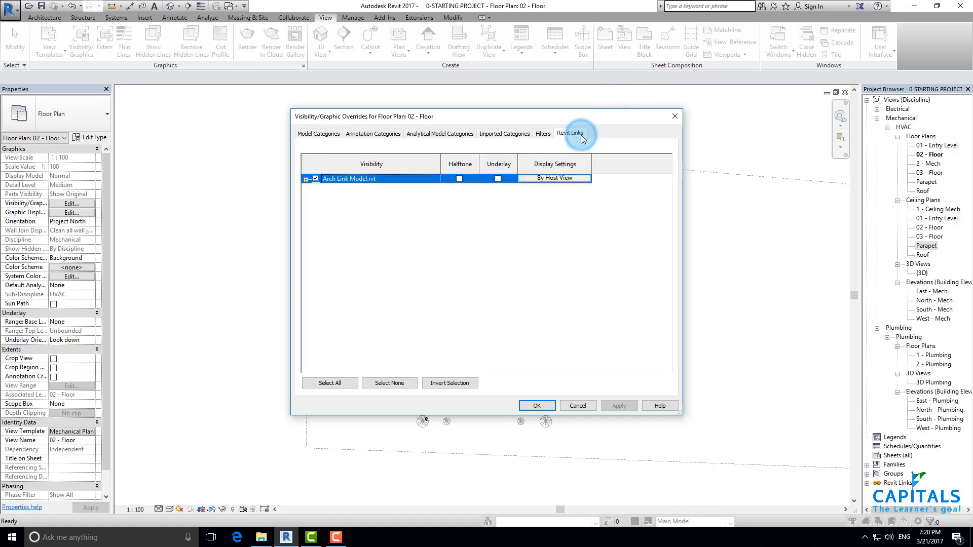
click(574, 179)
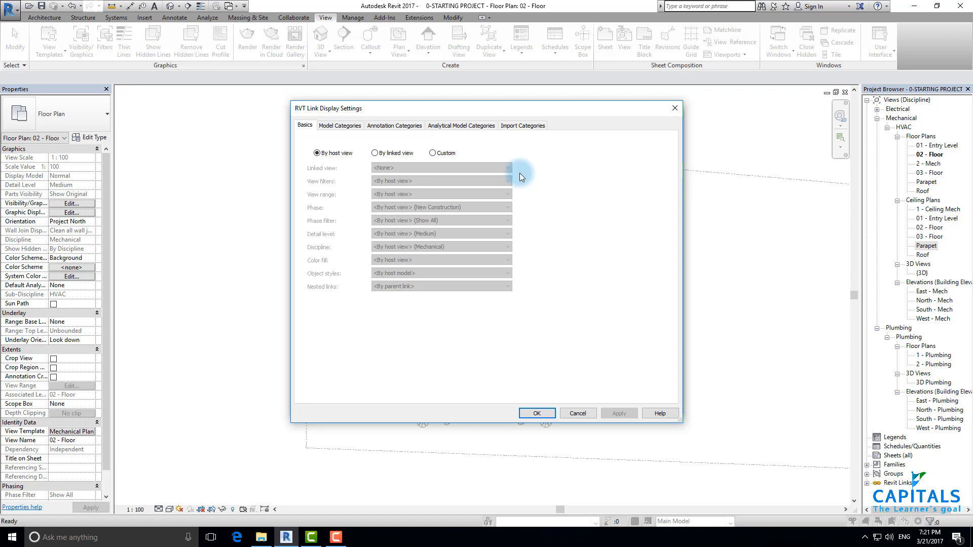
click(396, 153)
click(402, 170)
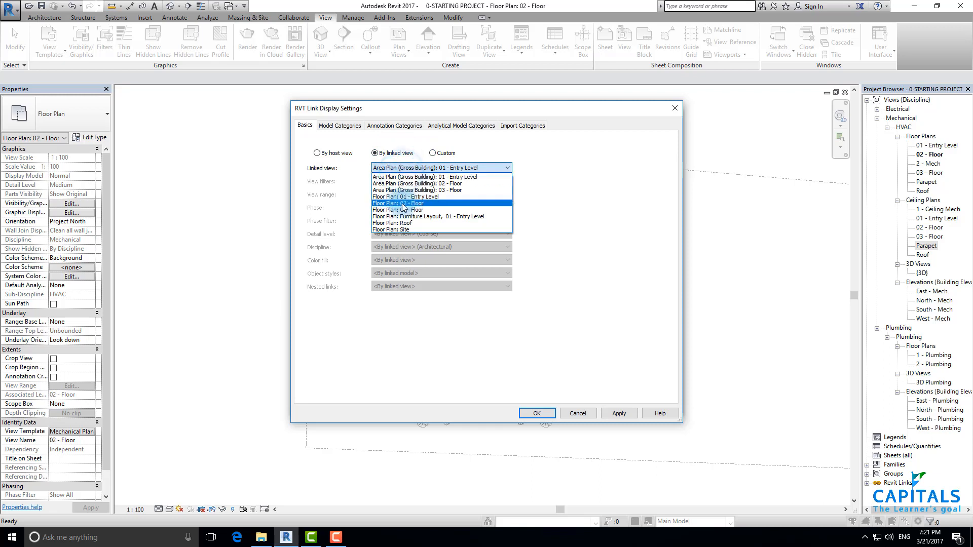
click(404, 208)
click(618, 411)
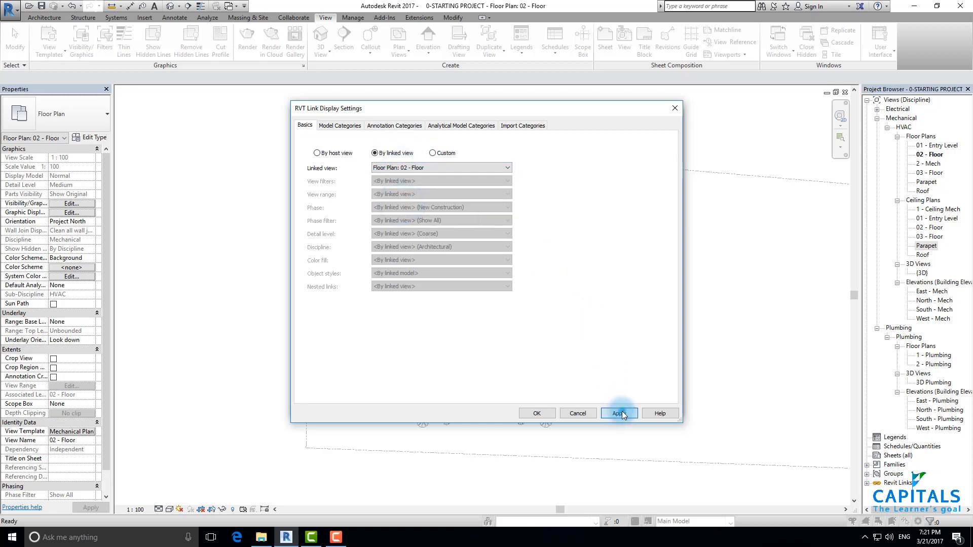
Step: Switch the link's display to Custom, make its annotation categories custom, and turn off all of those categories
click(438, 155)
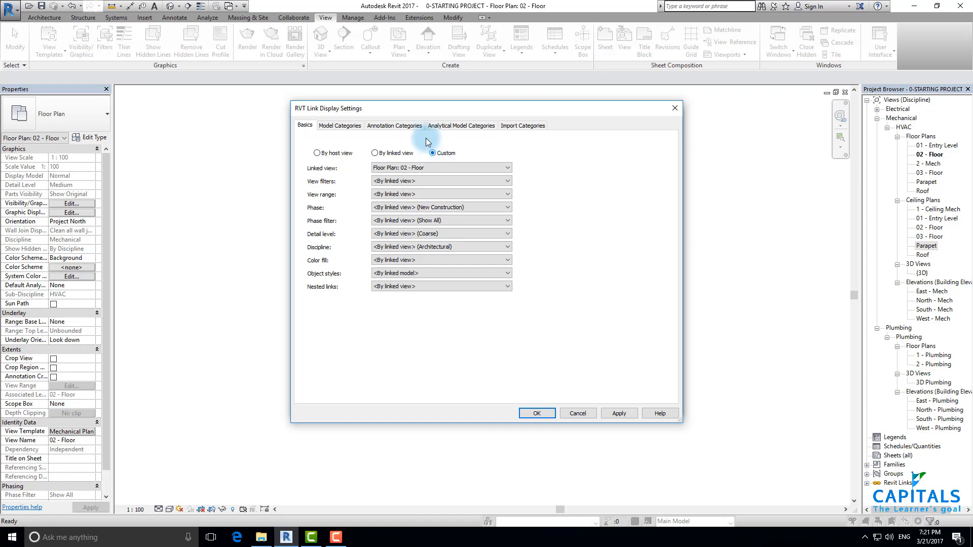
click(398, 126)
click(434, 144)
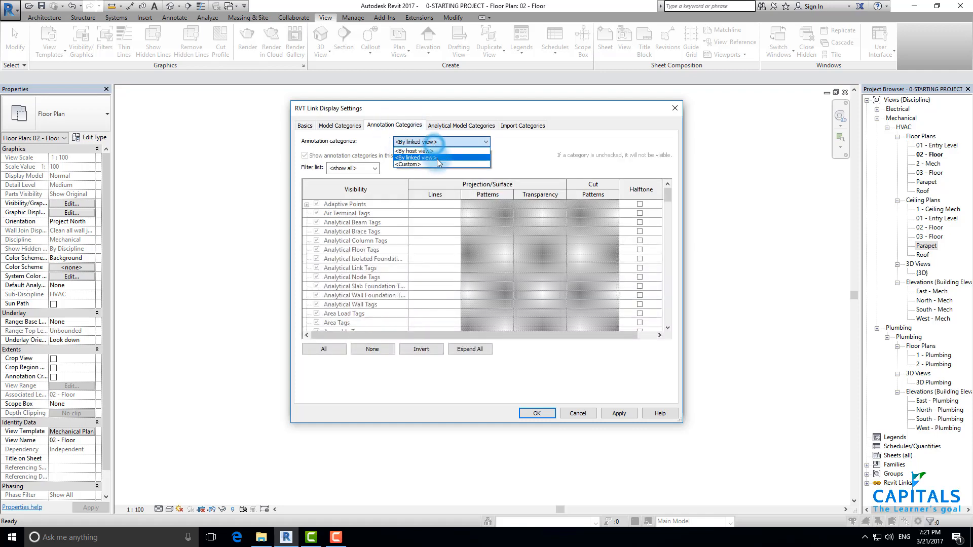
click(438, 166)
click(326, 276)
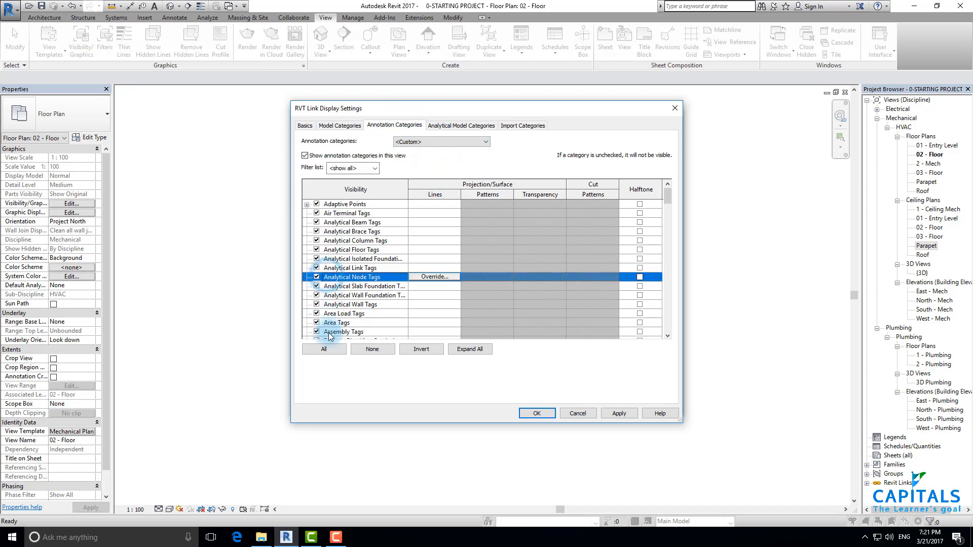
click(323, 349)
click(370, 314)
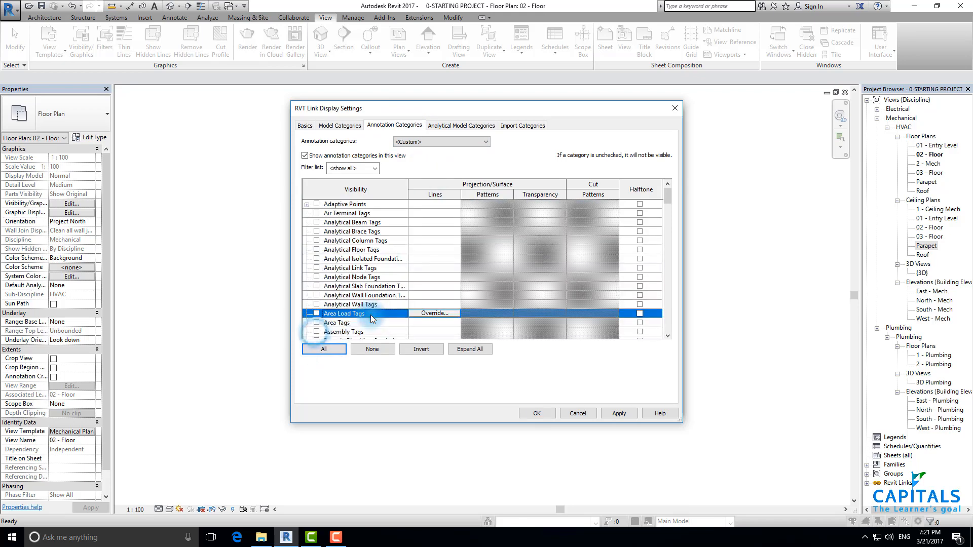
Step: Turn on only Room Tags among the link's annotation categories and apply the link settings to the floor plan
text(ro)
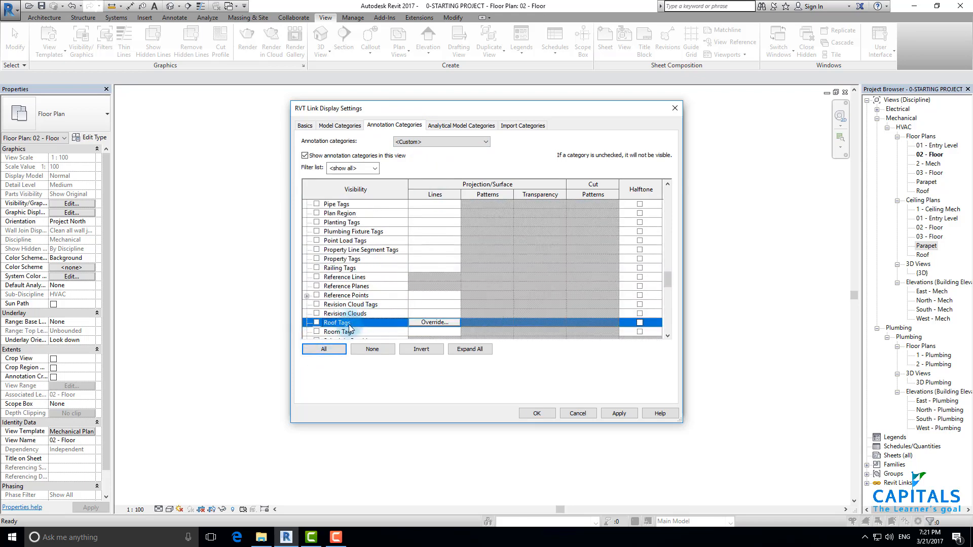
click(317, 333)
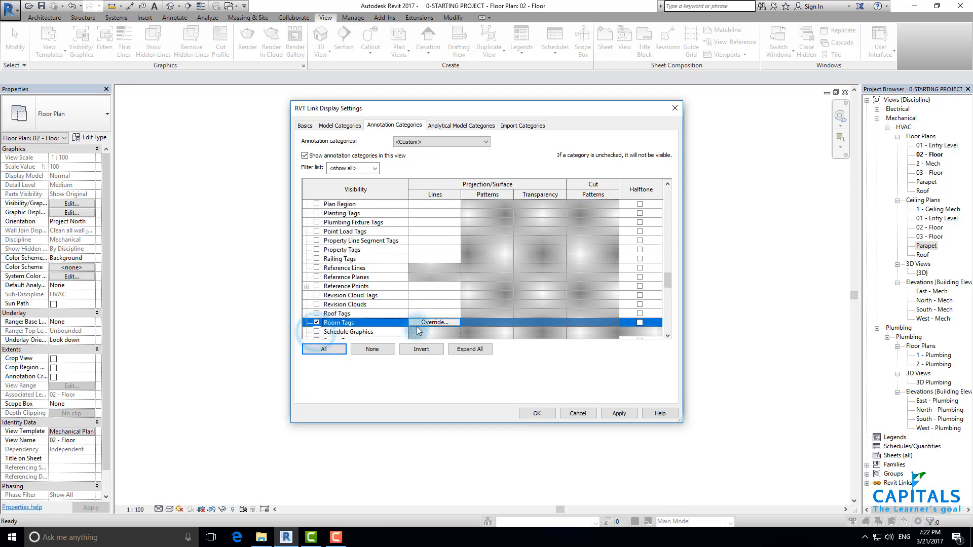
click(537, 412)
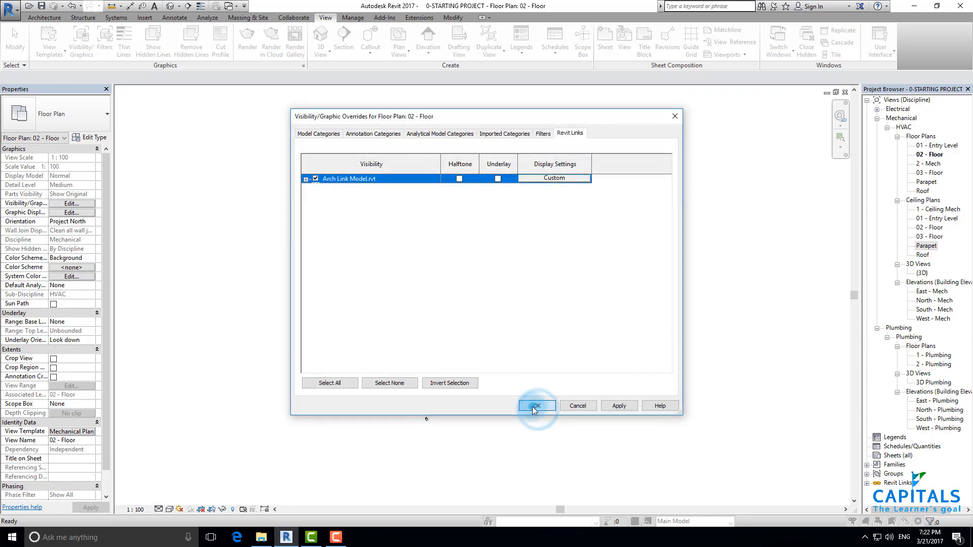
click(532, 408)
scroll(506, 304, up, 3)
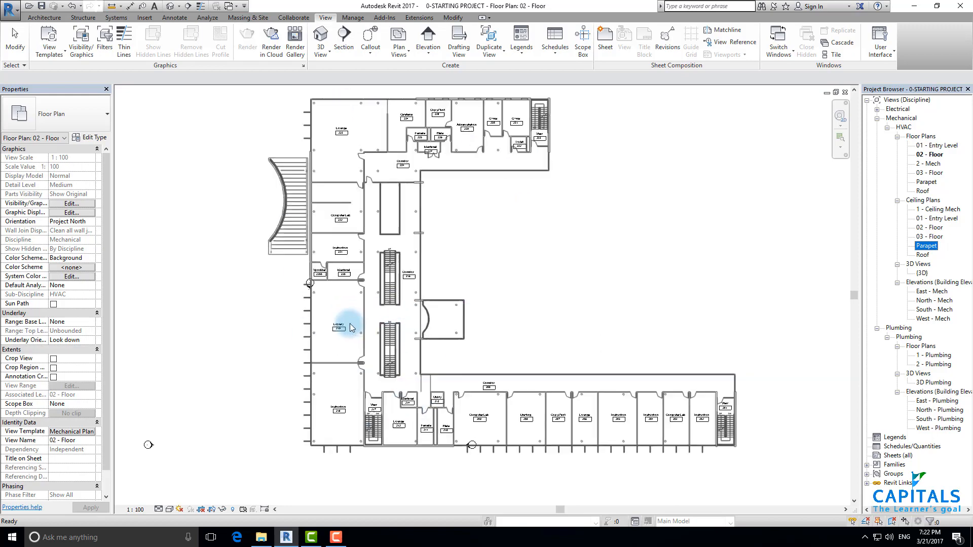
scroll(336, 325, up, 2)
Step: Review the plan's annotation, analytical, imported and filter overrides, plus the Arch Link Model.rvt display settings
key(v)
key(v)
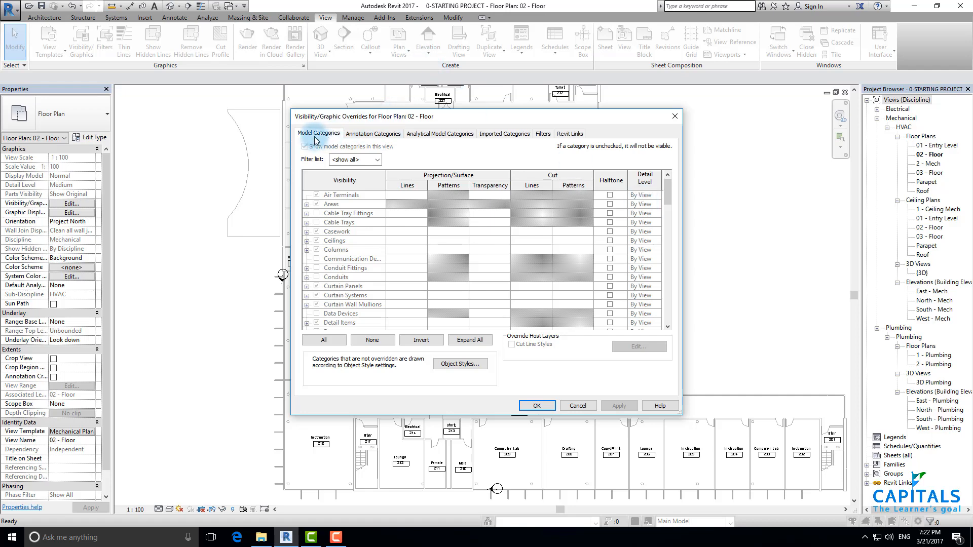
click(354, 137)
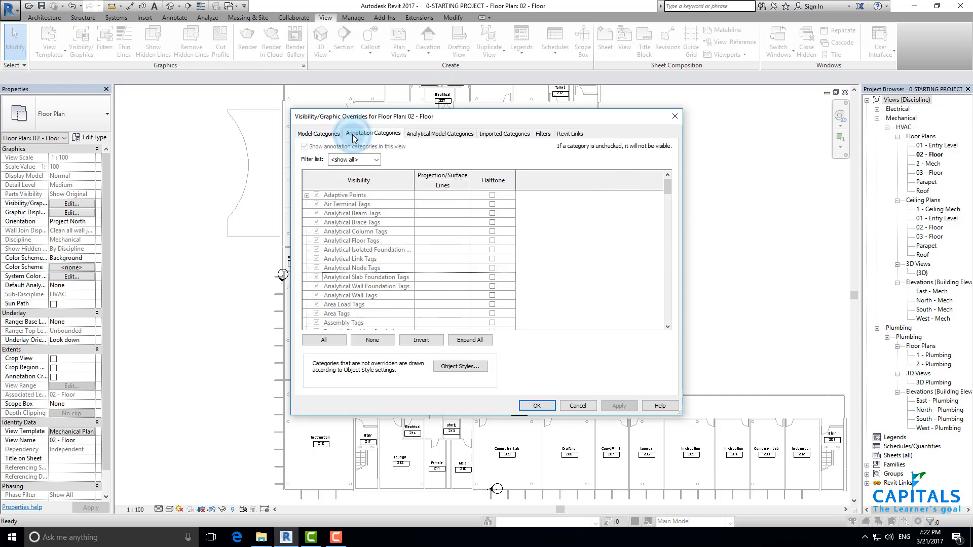
click(440, 139)
click(502, 135)
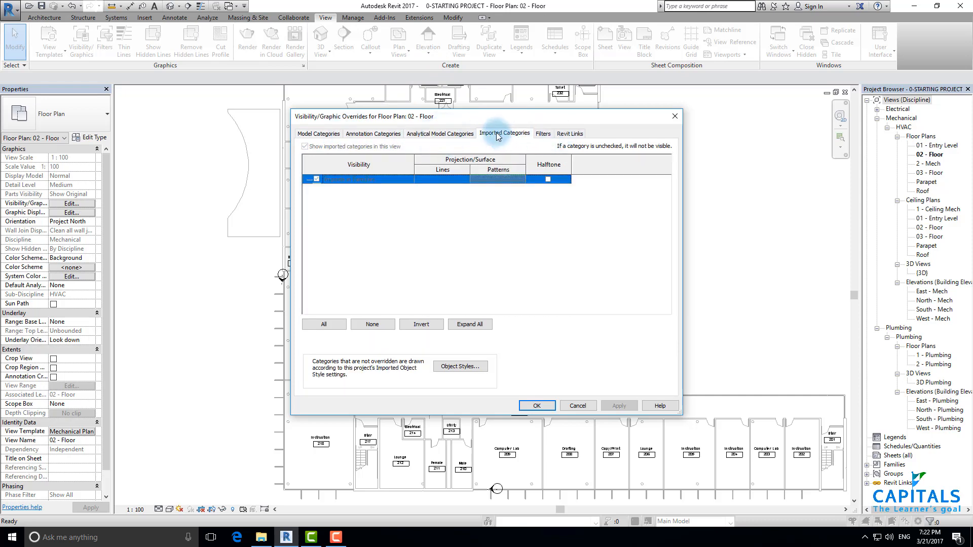
click(542, 134)
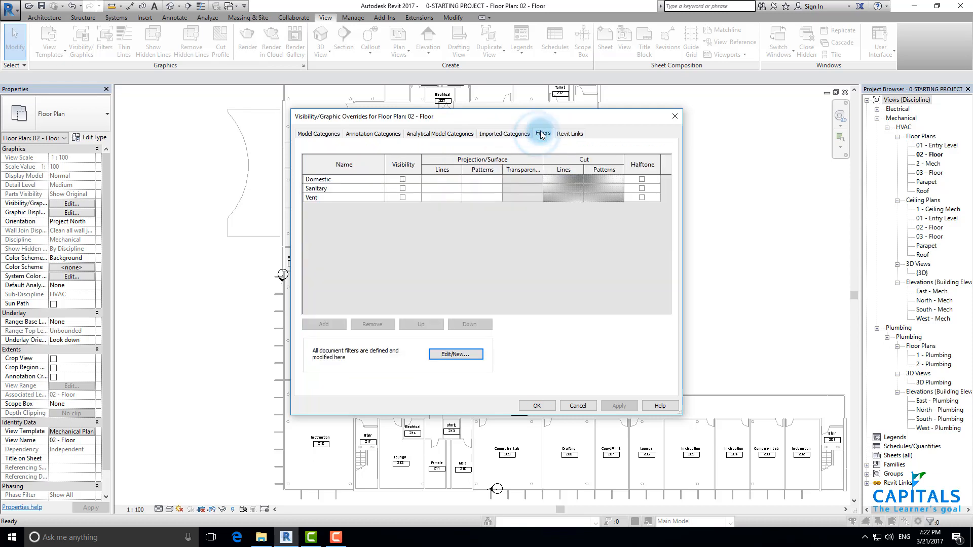
click(566, 135)
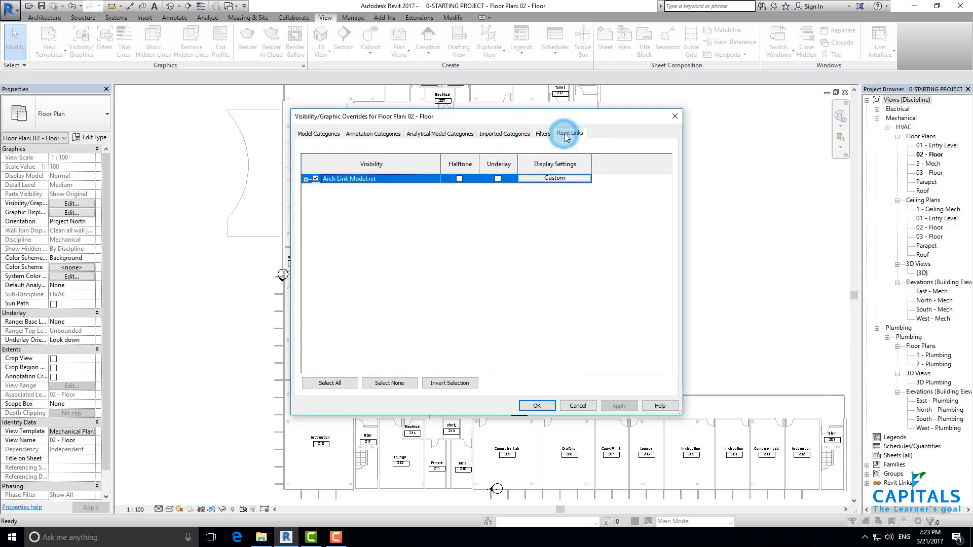
click(577, 177)
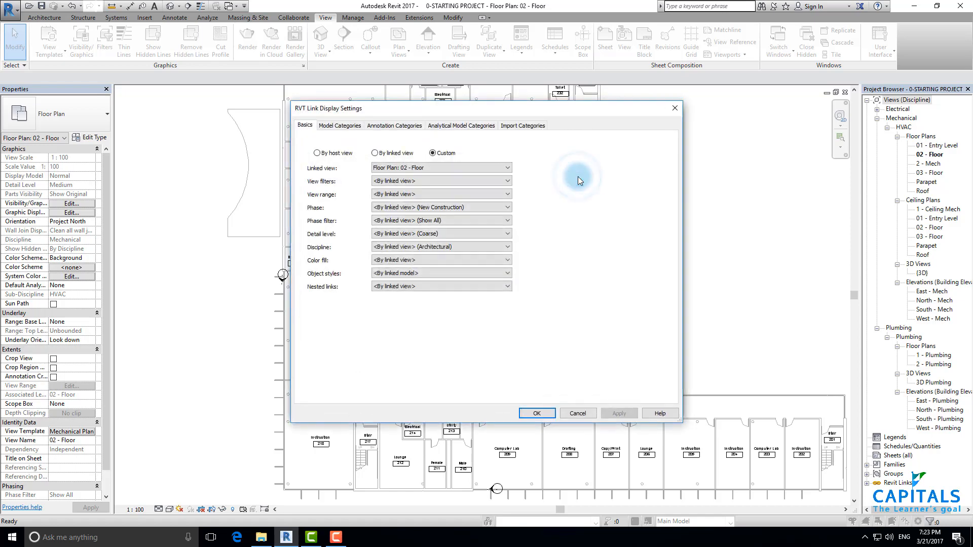
click(578, 413)
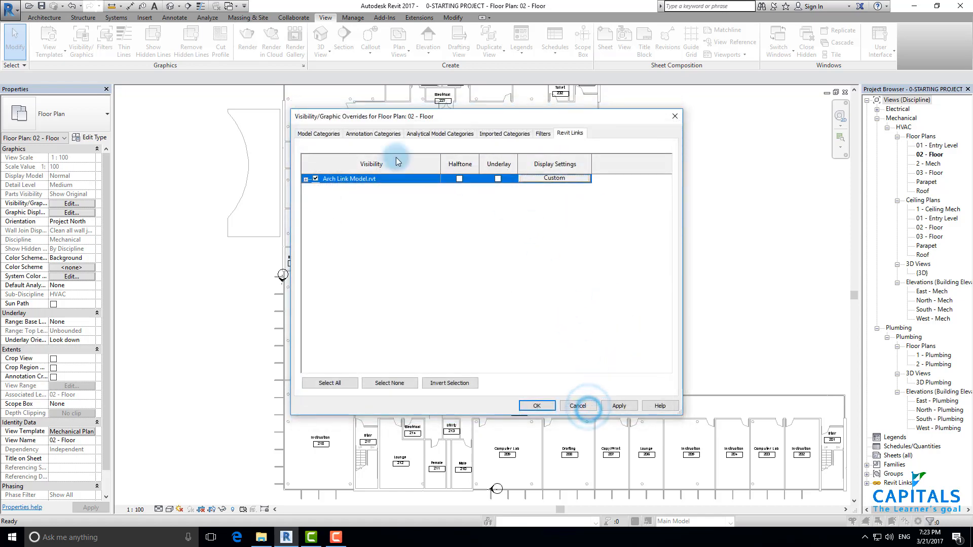
Step: Check whether model categories such as Areas, Curtain Panels and Data Devices are editable in the view's overrides, then close without changes
click(320, 134)
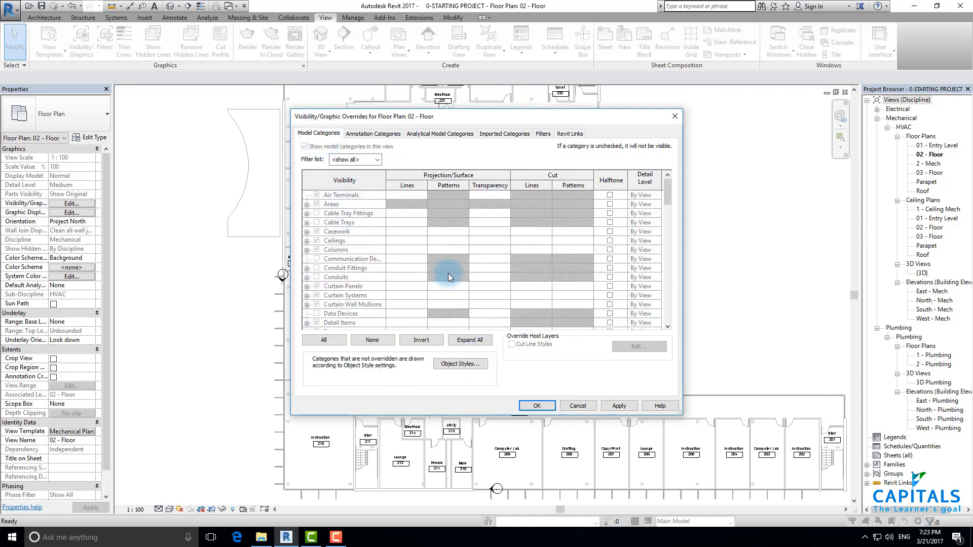
click(341, 205)
click(343, 222)
click(342, 259)
click(347, 285)
click(348, 313)
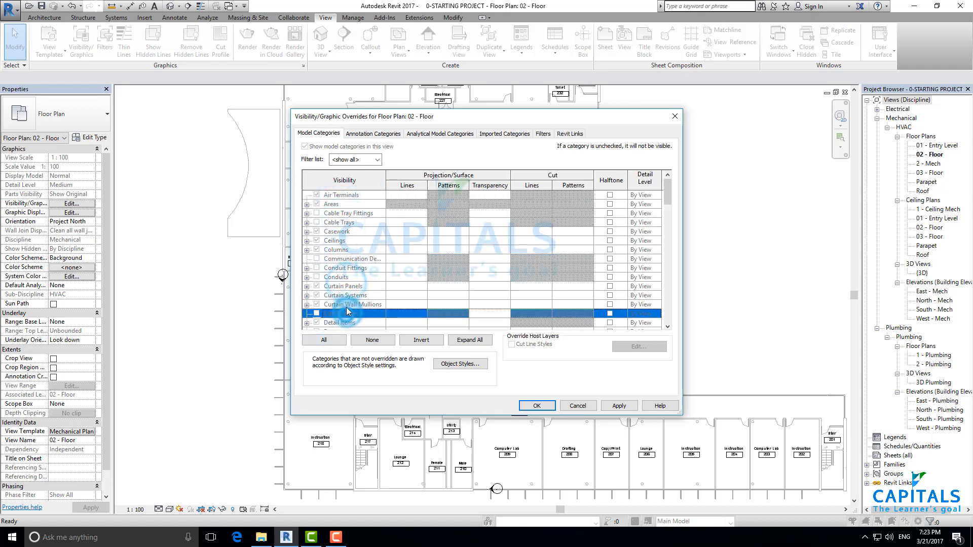
click(350, 304)
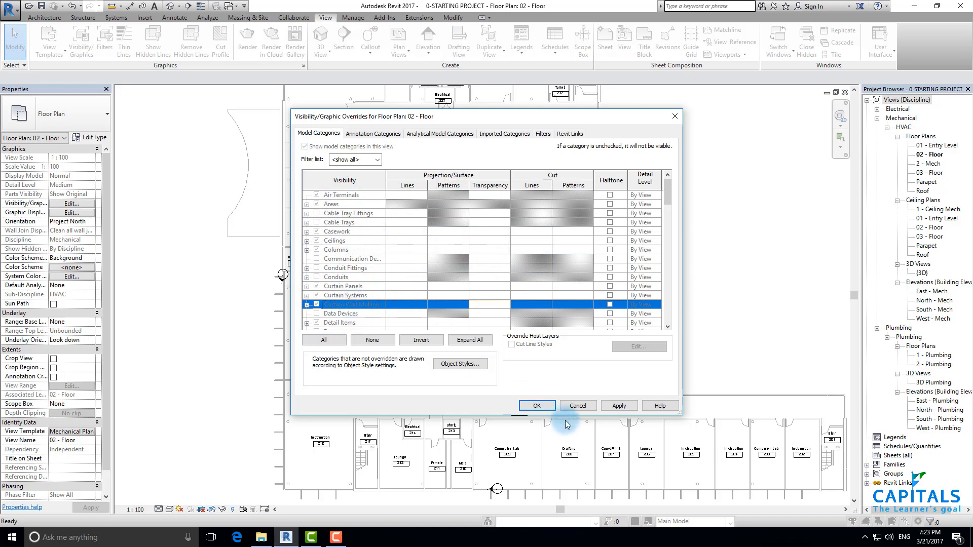
click(577, 406)
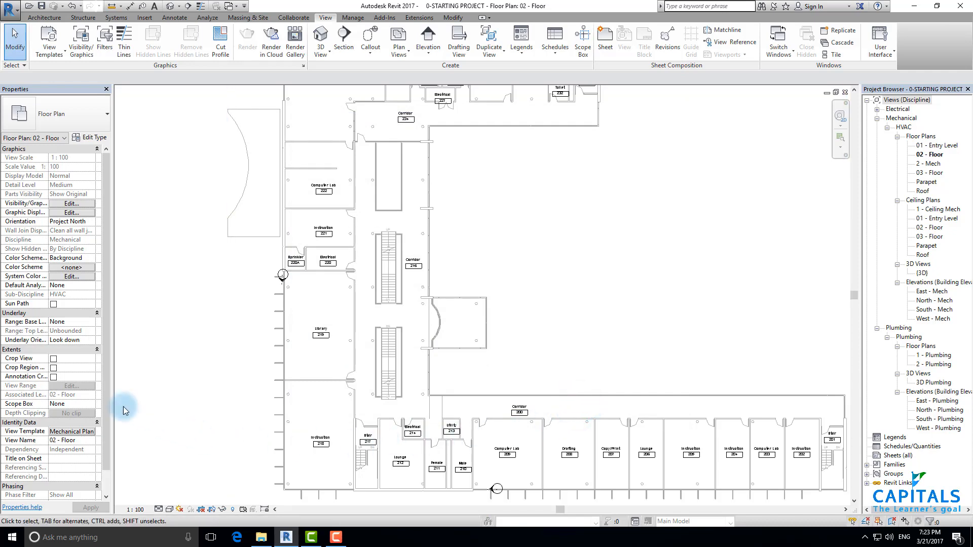
Step: Exclude V/G Overrides Model from the Mechanical Plan view template assigned to the 02 - Floor view
drag(112, 363, 197, 362)
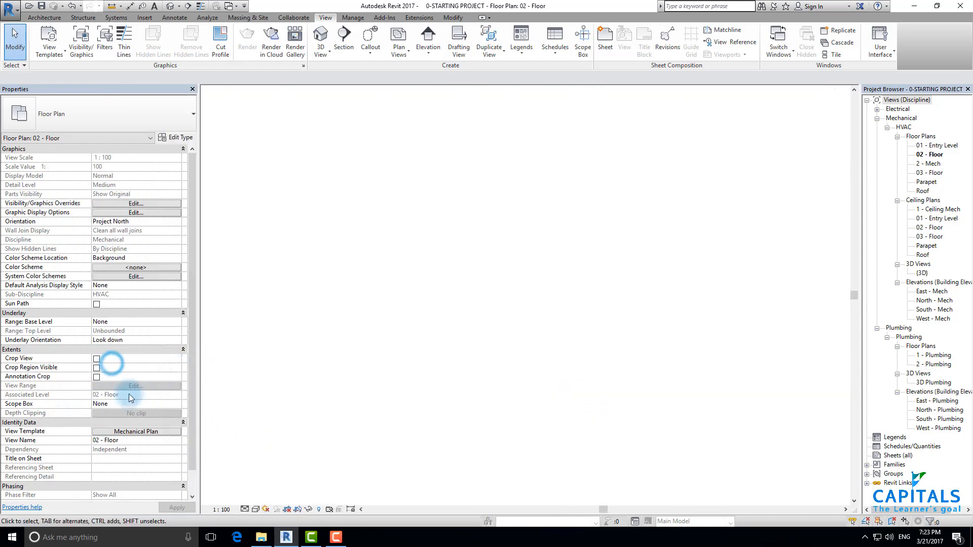
click(112, 432)
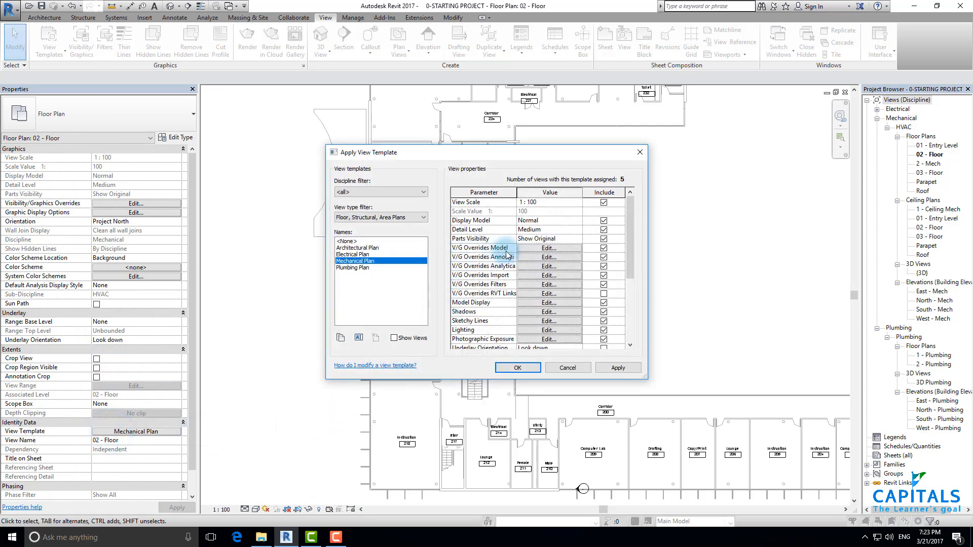
click(604, 249)
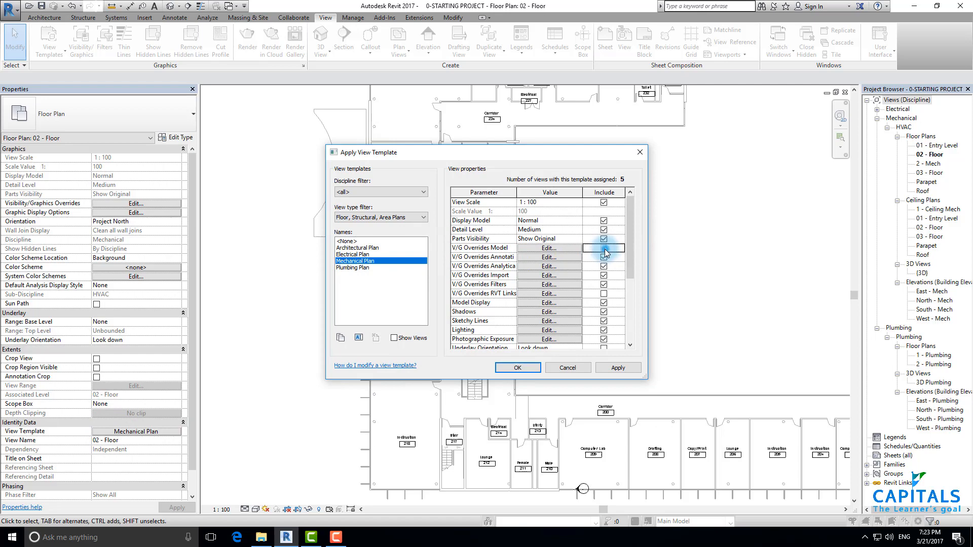
click(518, 368)
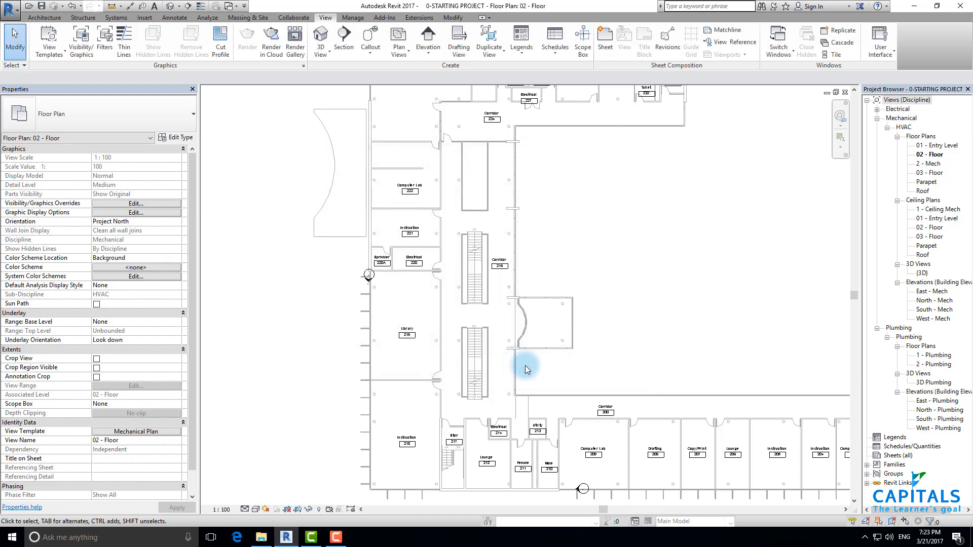
Step: Check which model and annotation categories are editable in the 02 - Floor view's visibility overrides, then close without changes
key(v)
key(g)
click(350, 295)
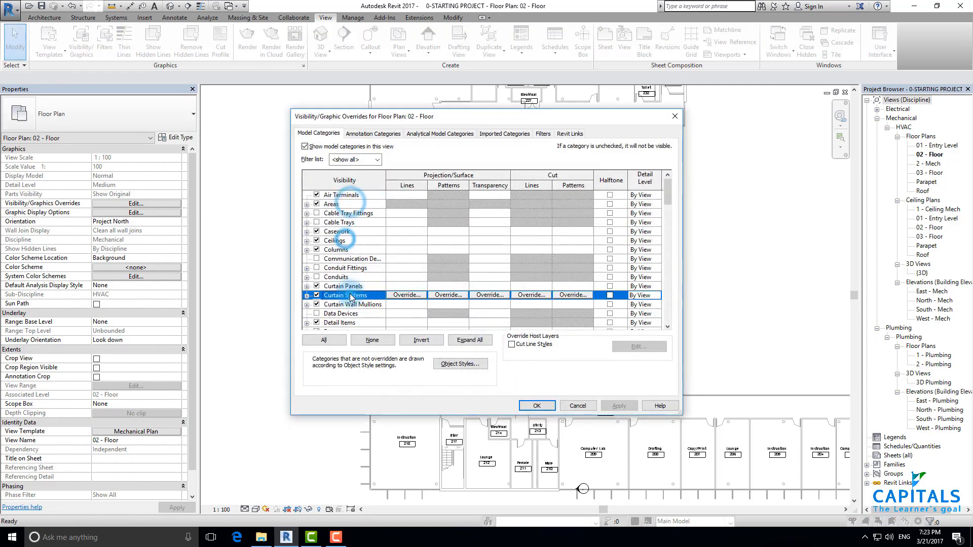
click(349, 305)
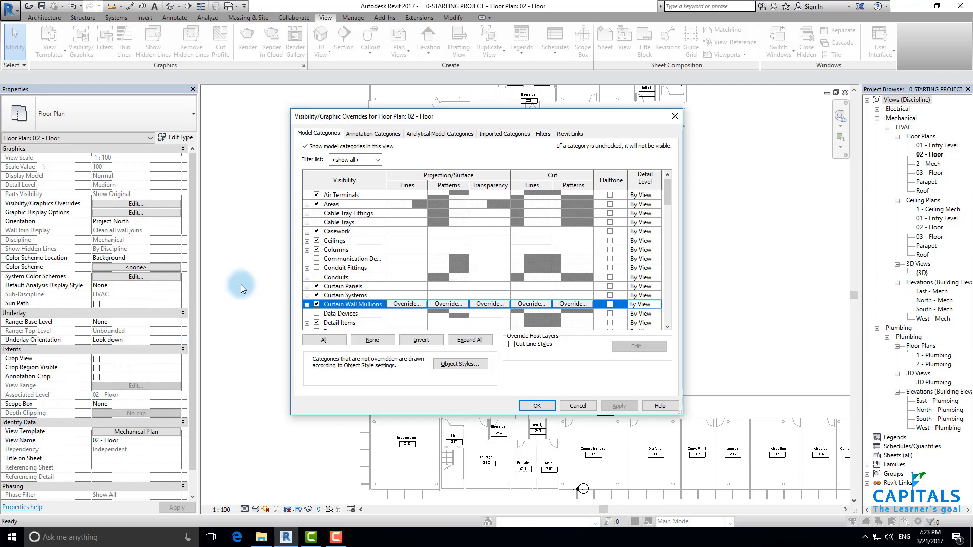
click(373, 132)
click(363, 250)
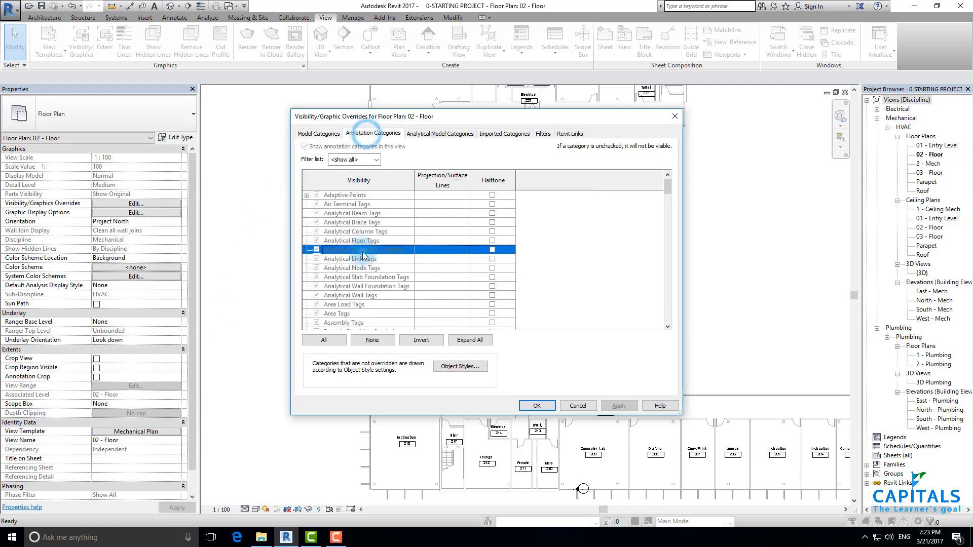
click(350, 304)
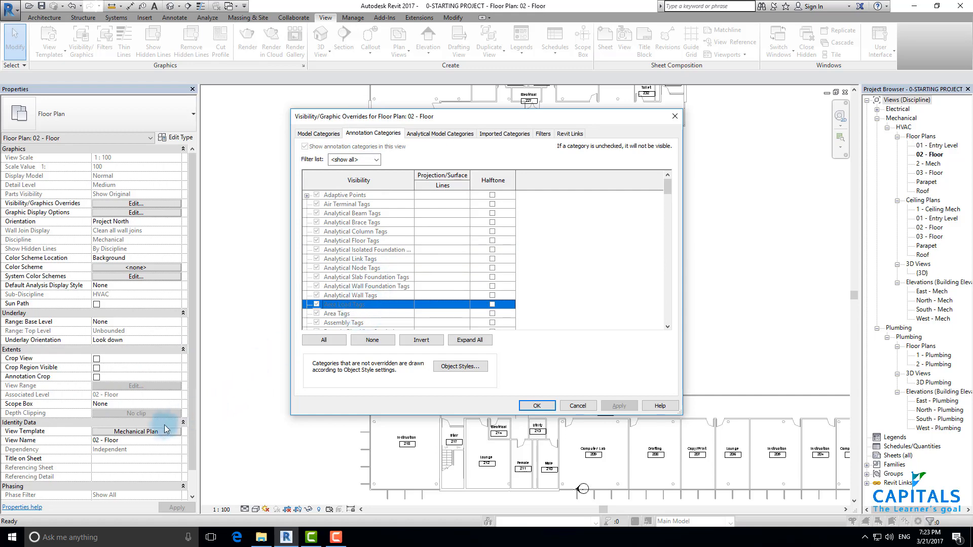
click(577, 406)
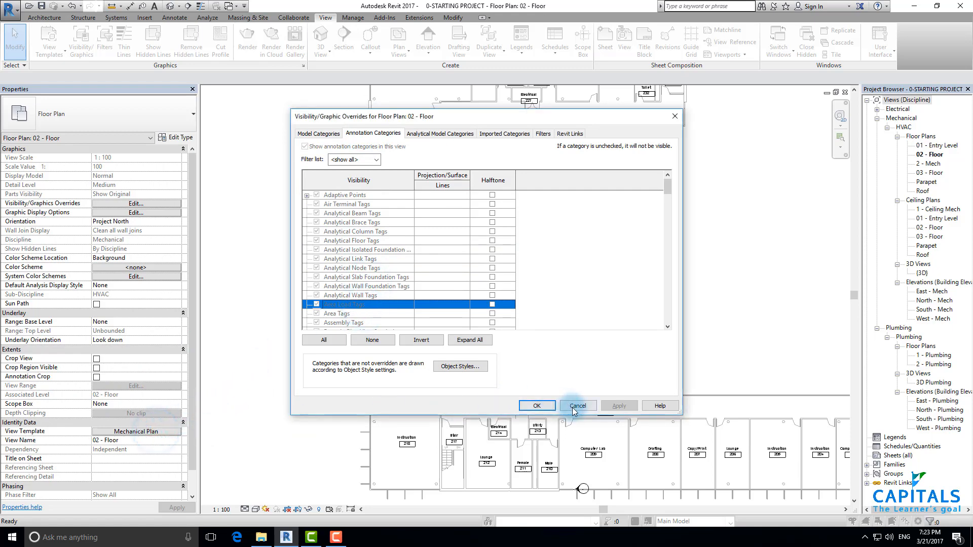
Step: Exclude the V/G Overrides for Annotation, Analytical, Import and Filters from the Mechanical Plan view template
click(152, 432)
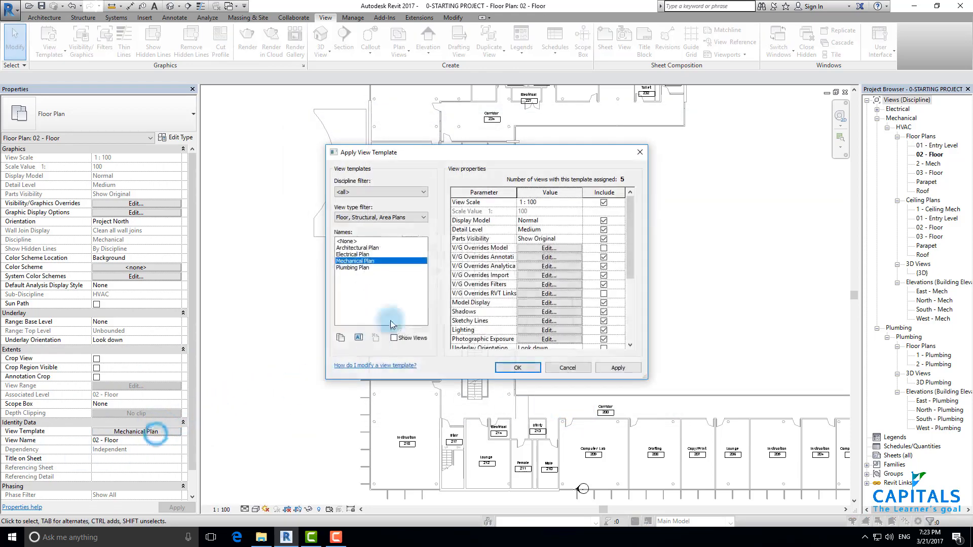
click(604, 257)
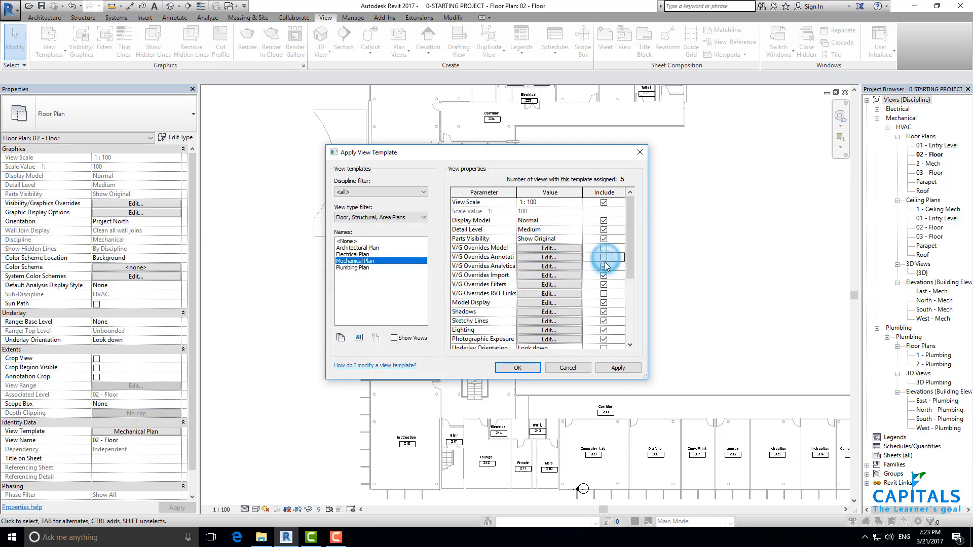
click(604, 266)
click(604, 275)
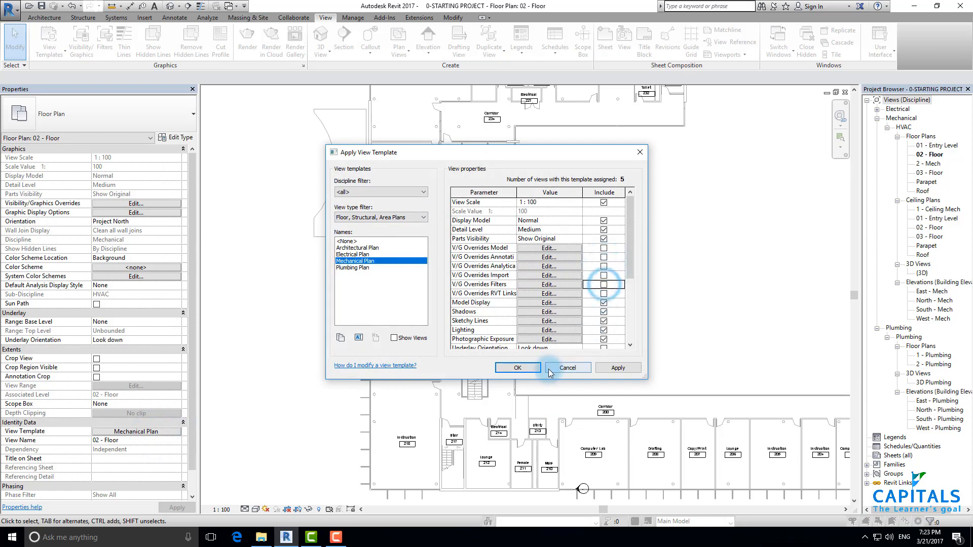
click(523, 369)
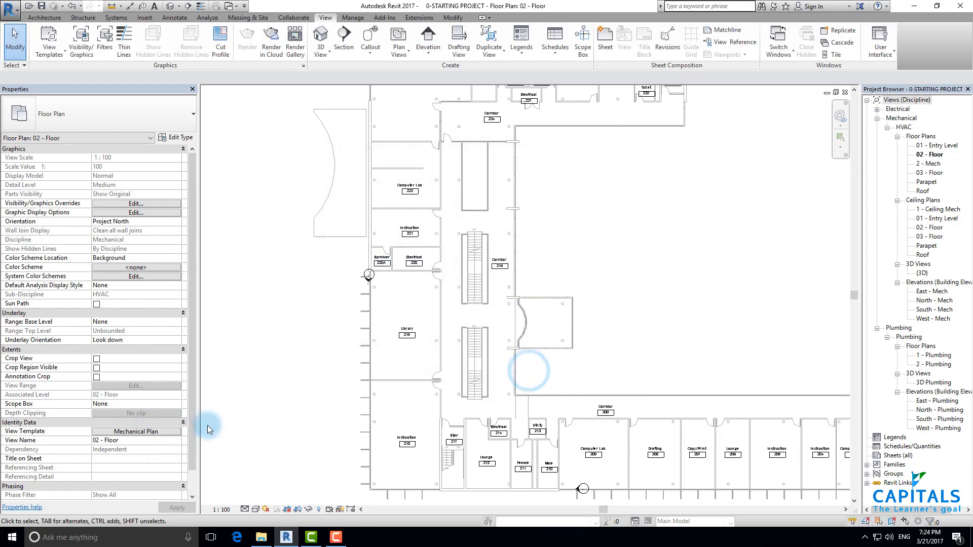
Step: Check whether model categories such as Air Terminals and Mechanical Equipment are editable in the 02 - Floor plan's visibility overrides
key(v)
key(g)
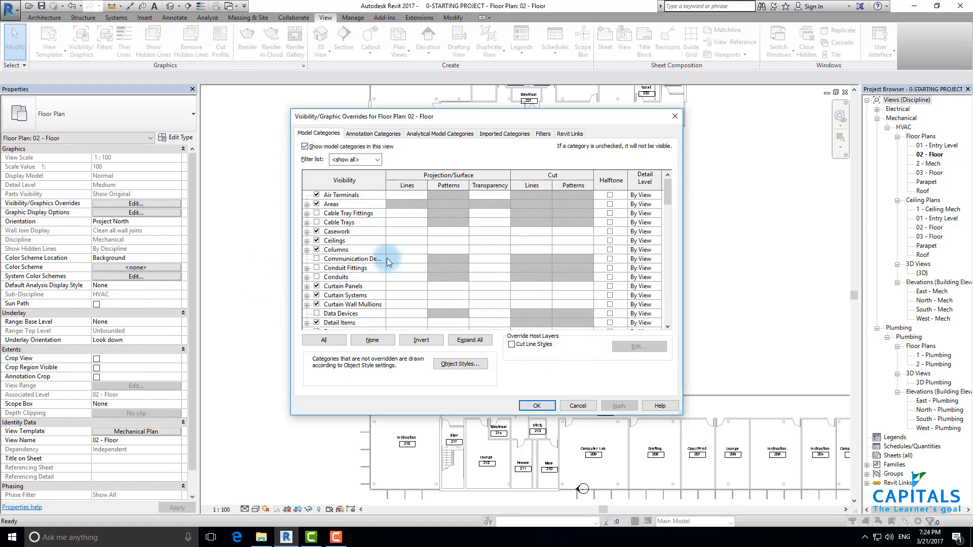
scroll(387, 258, down, 1)
scroll(384, 258, up, 1)
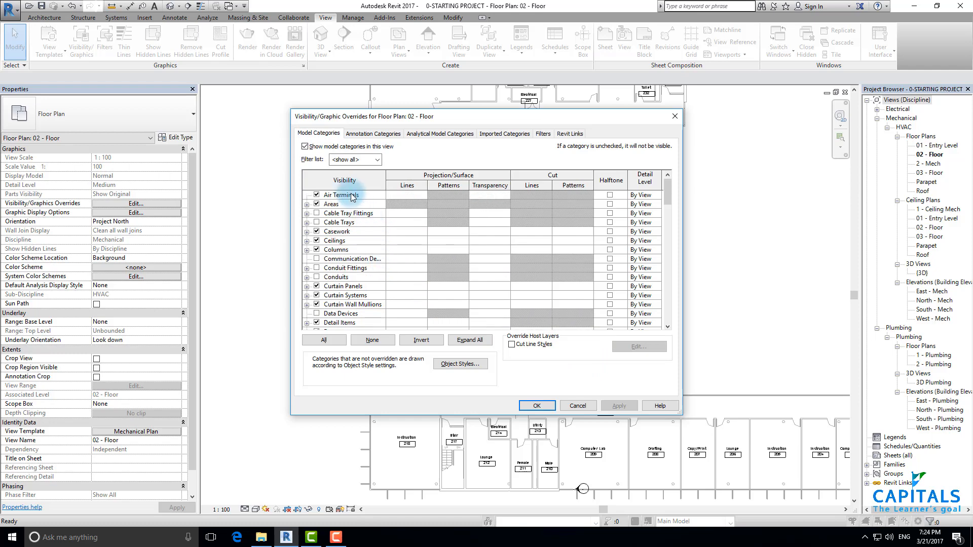
click(317, 194)
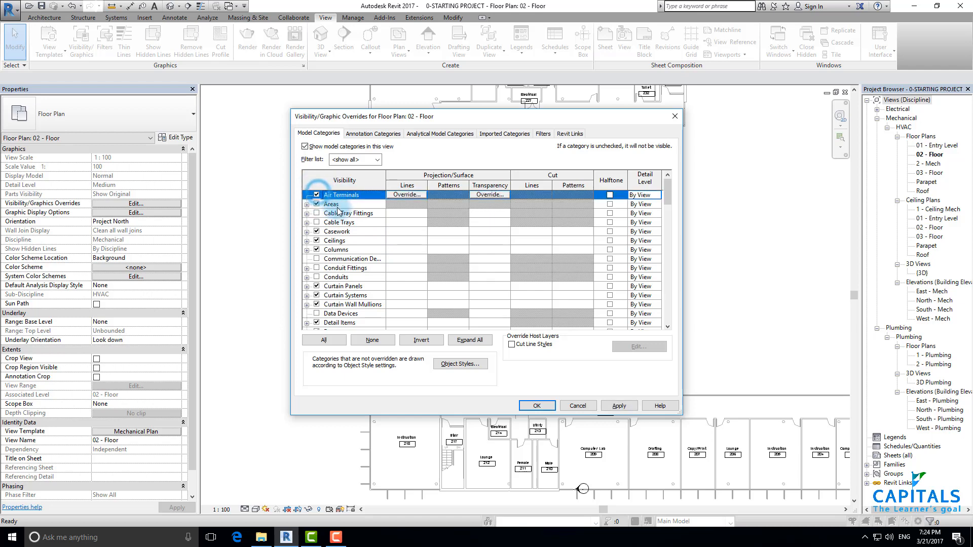
scroll(326, 218, down, 2)
scroll(332, 290, down, 7)
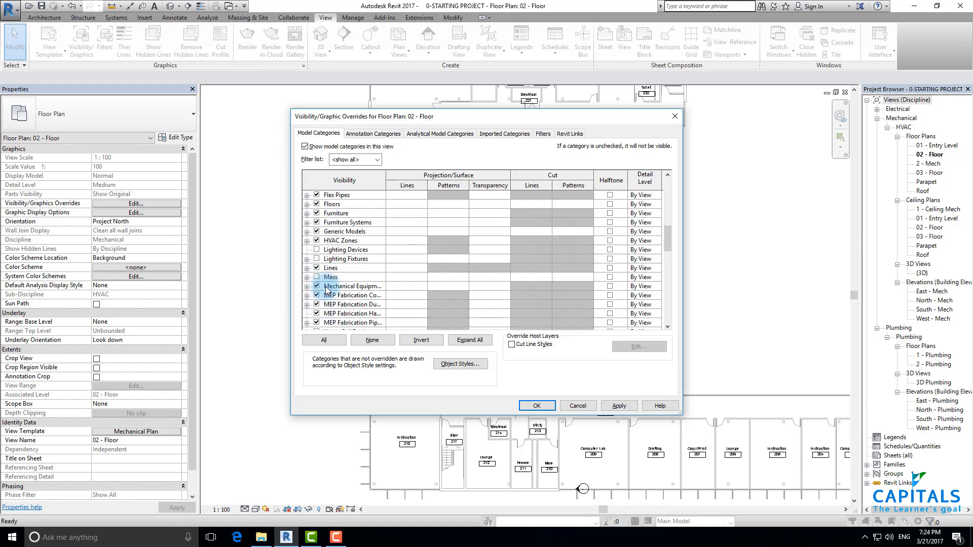
scroll(326, 289, down, 2)
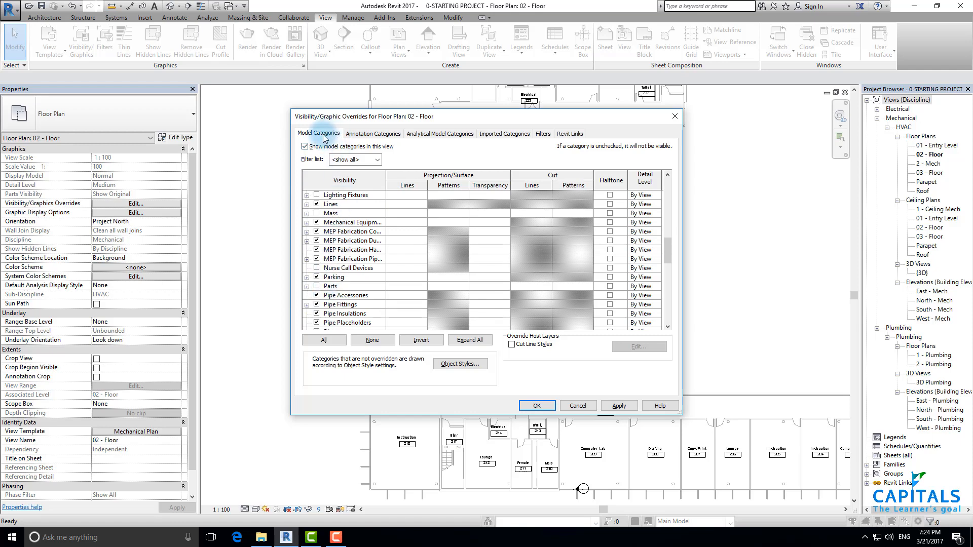
scroll(342, 253, up, 2)
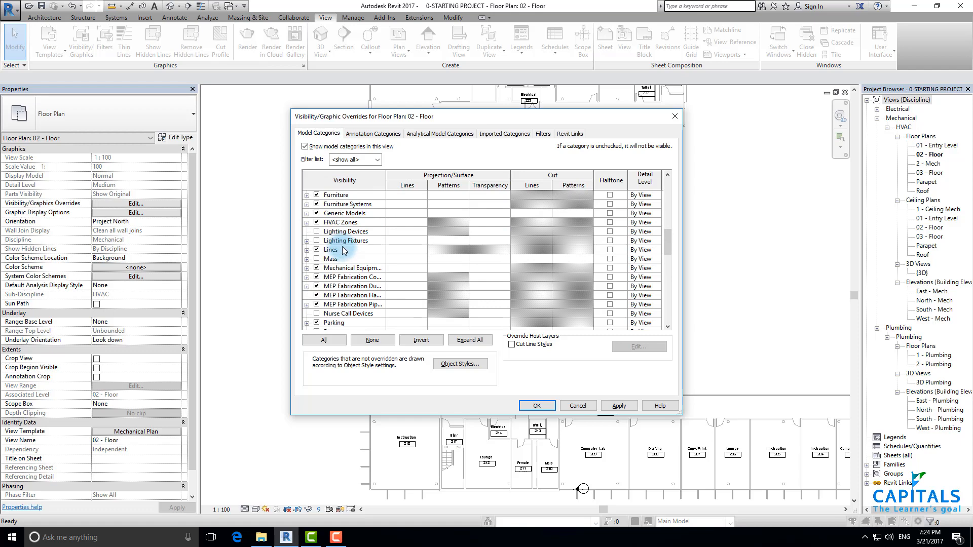
scroll(342, 249, up, 2)
Step: Review the 02 - Floor plan's annotation, analytical model, imported category and filter overrides
click(364, 135)
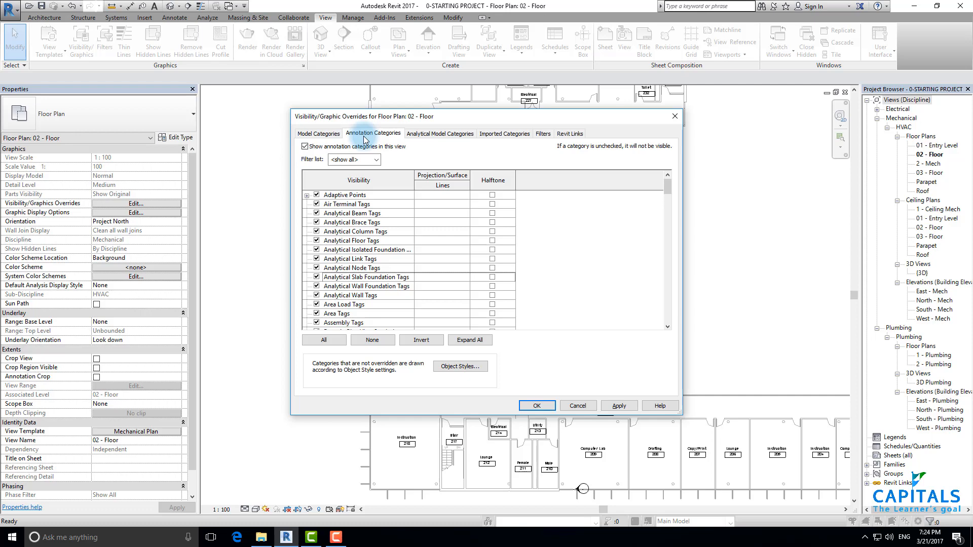
click(428, 136)
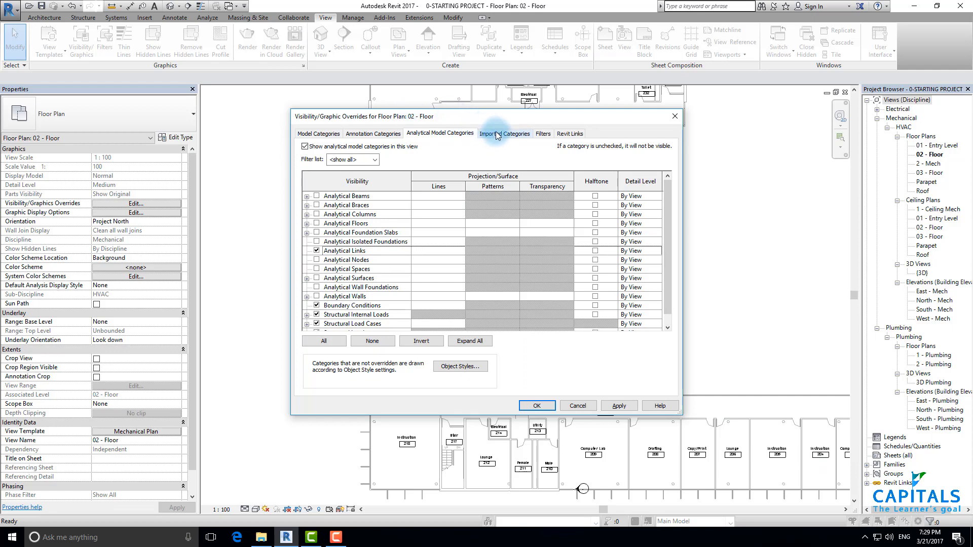
click(497, 135)
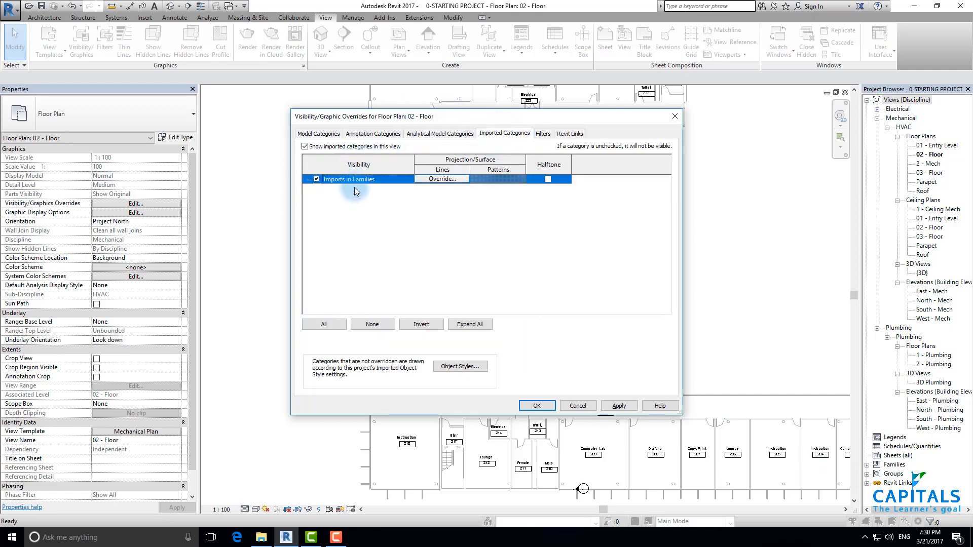
click(544, 134)
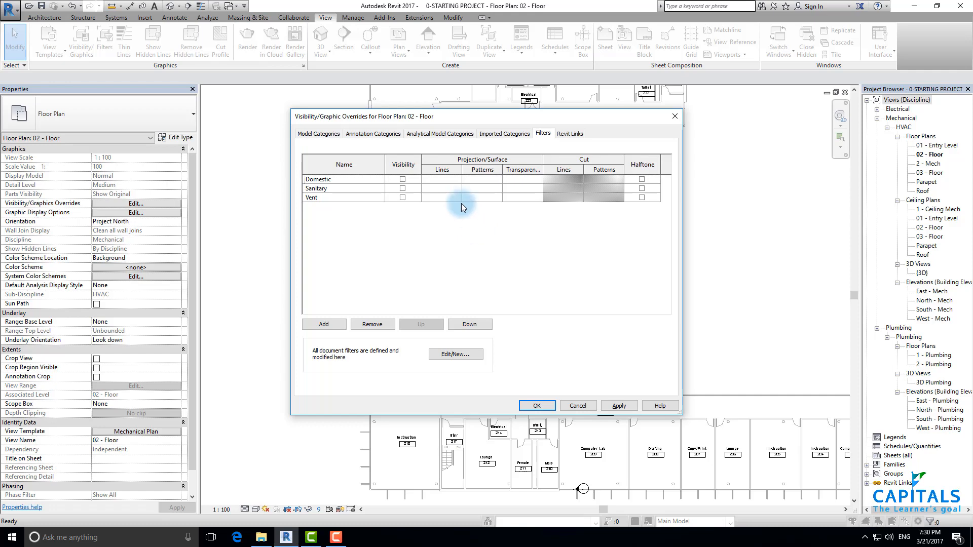
Step: Compare the Pipes model category with the Domestic, Sanitary and Vent filters and the Revit link settings, then close without changes
click(315, 136)
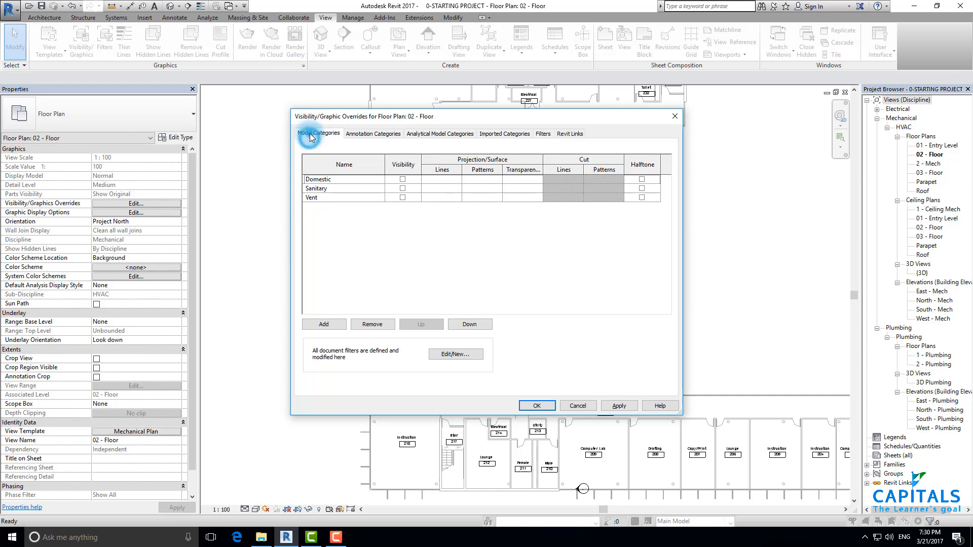
scroll(350, 264, down, 7)
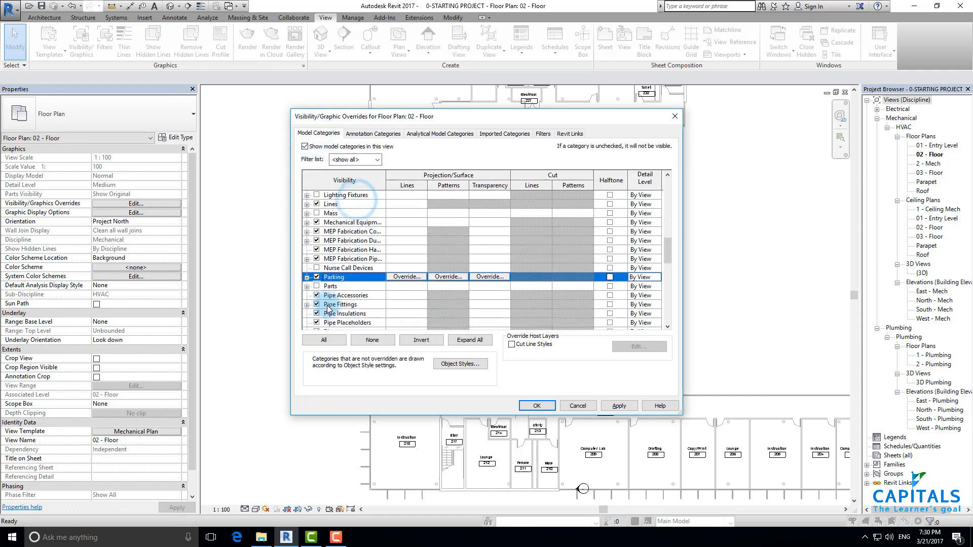
scroll(319, 274, down, 2)
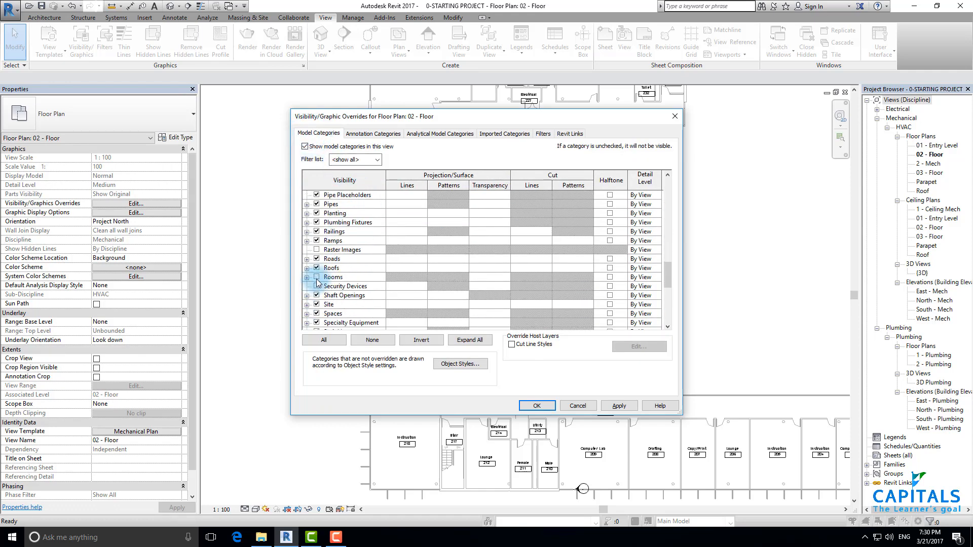
scroll(318, 254, up, 2)
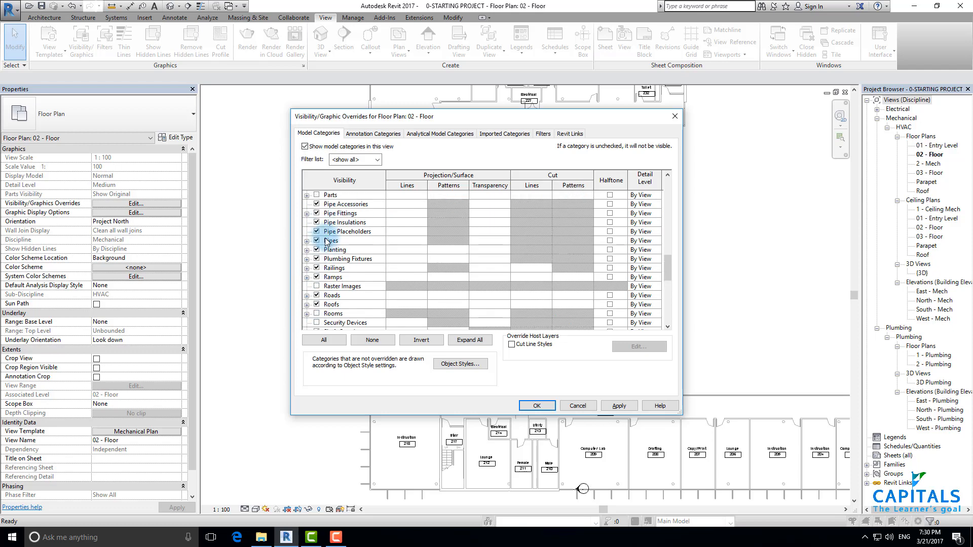
click(319, 243)
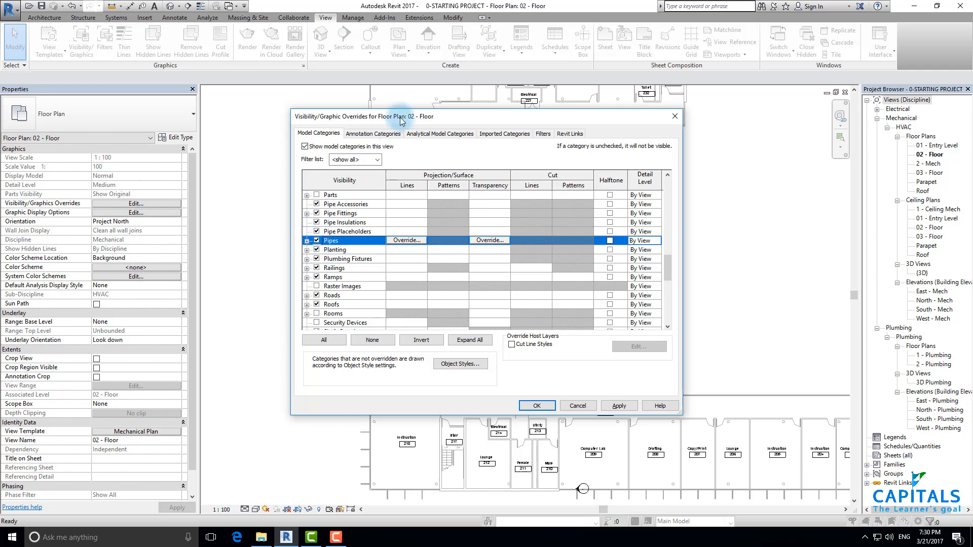
click(542, 135)
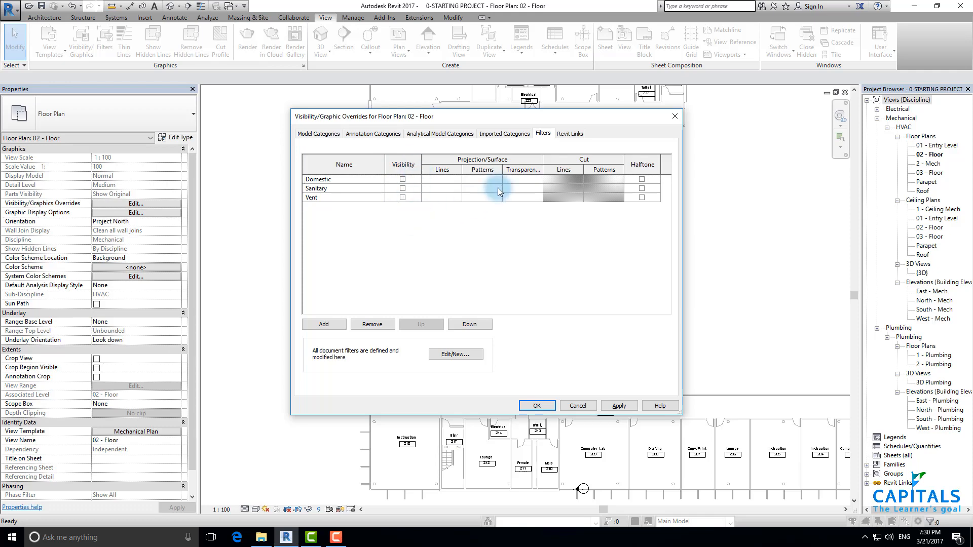
click(570, 135)
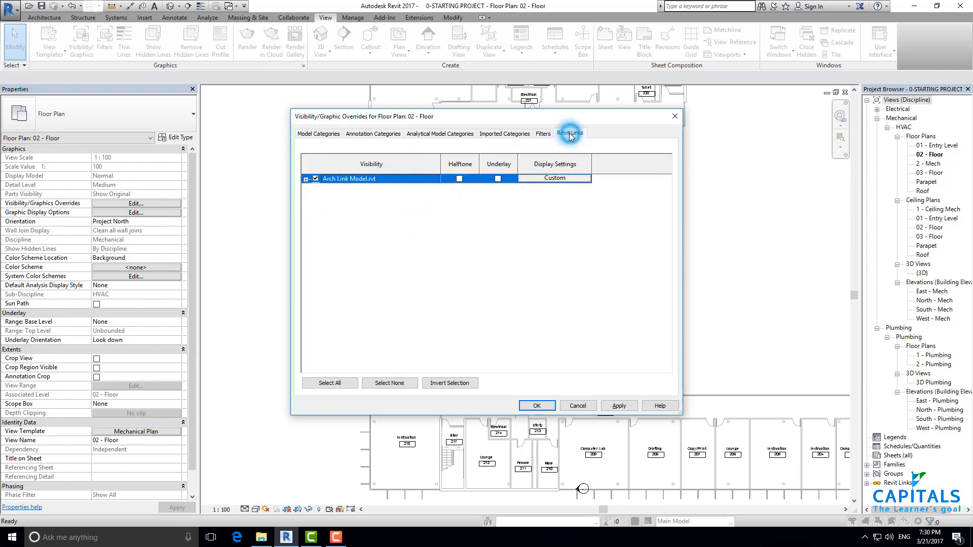
click(573, 406)
Step: Open the 02 - Floor ceiling plan in the mechanical HVAC views
scroll(571, 339, down, 2)
middle_drag(592, 327, 547, 319)
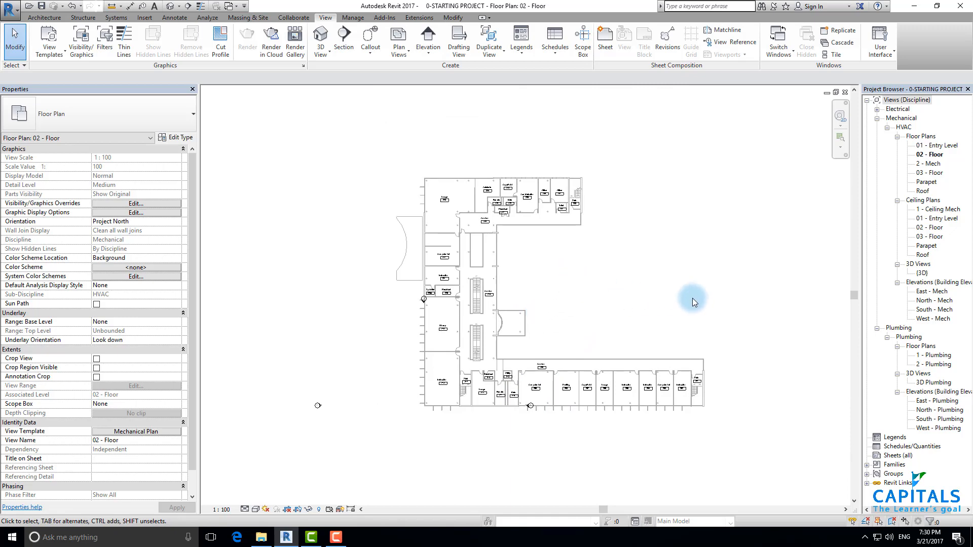
click(930, 228)
double_click(930, 229)
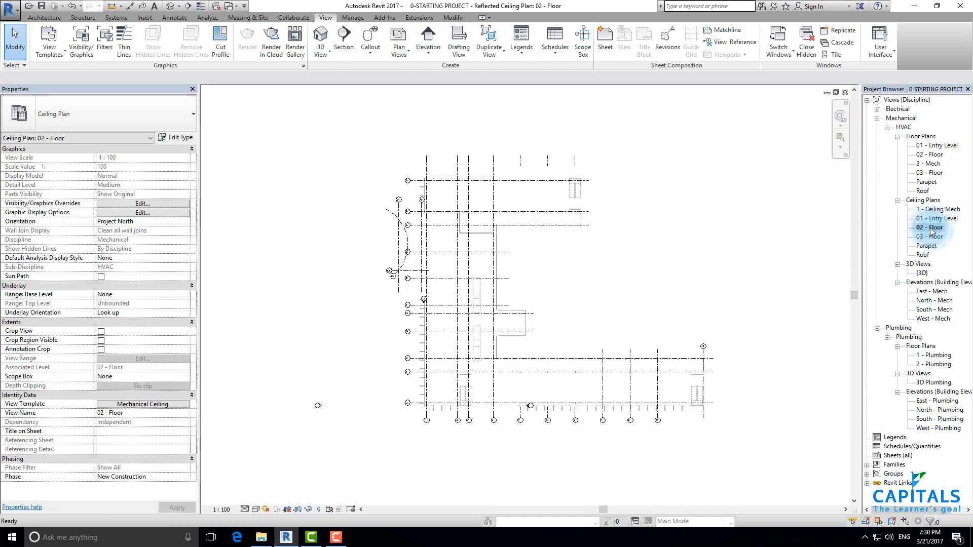
Step: Display Arch Link Model.rvt by linked view in this ceiling plan, using Reflected Ceiling Plan: 02 - Floor
key(v)
key(v)
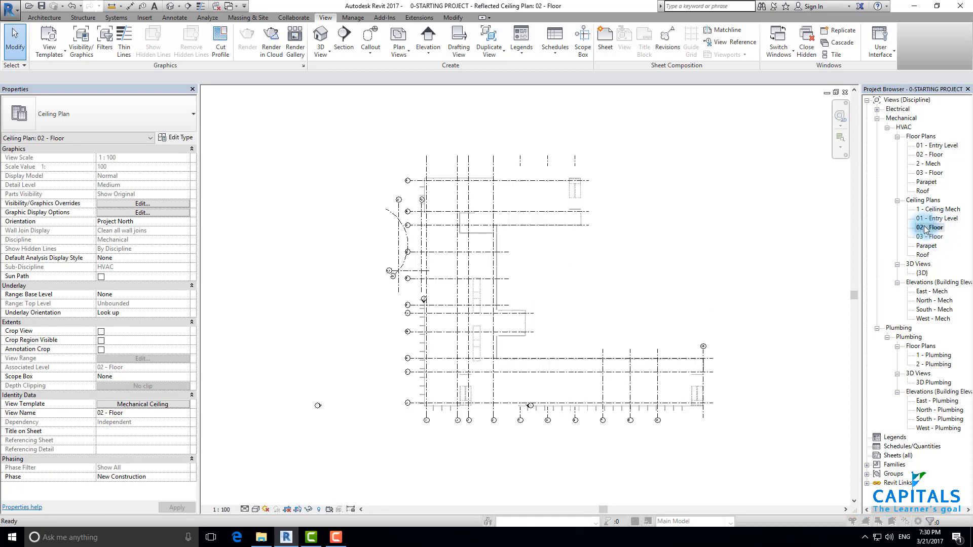
click(574, 134)
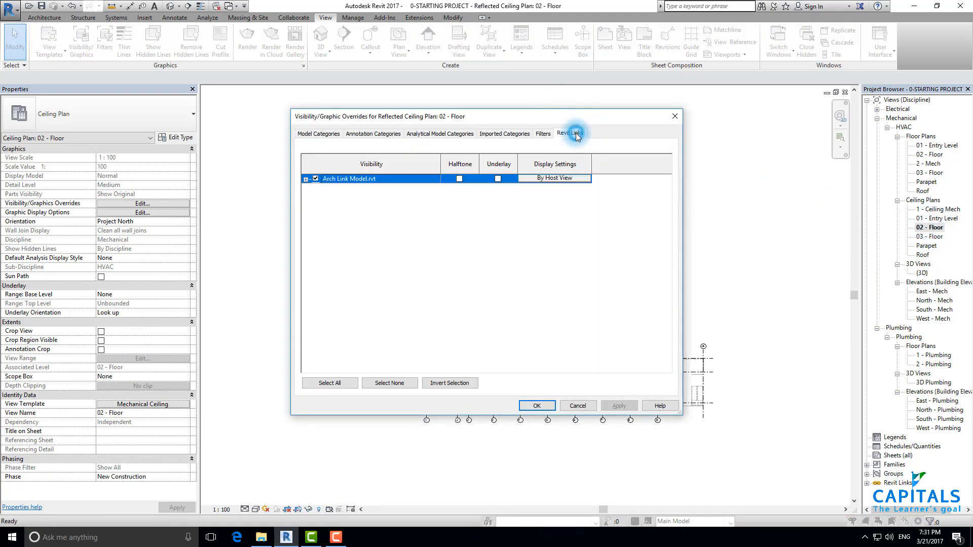
click(542, 180)
click(388, 154)
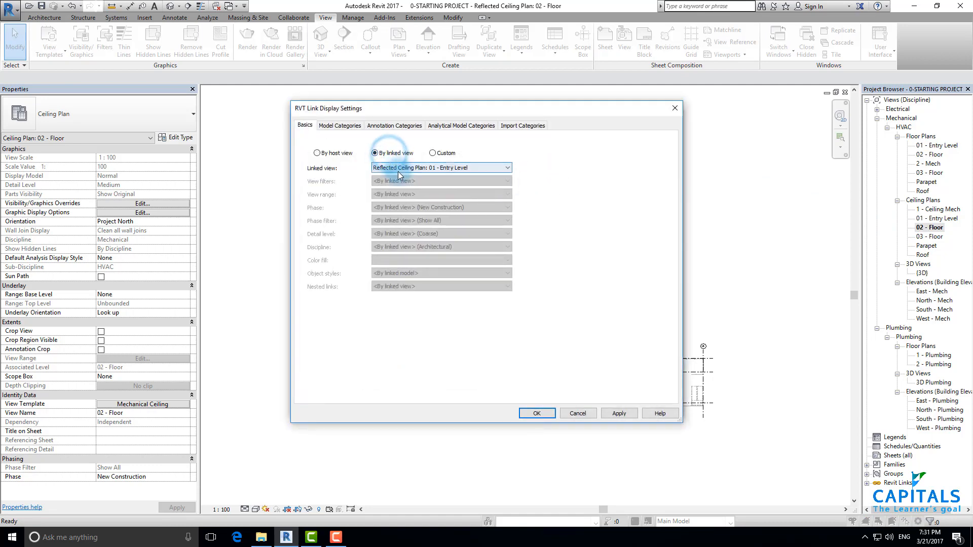
click(398, 172)
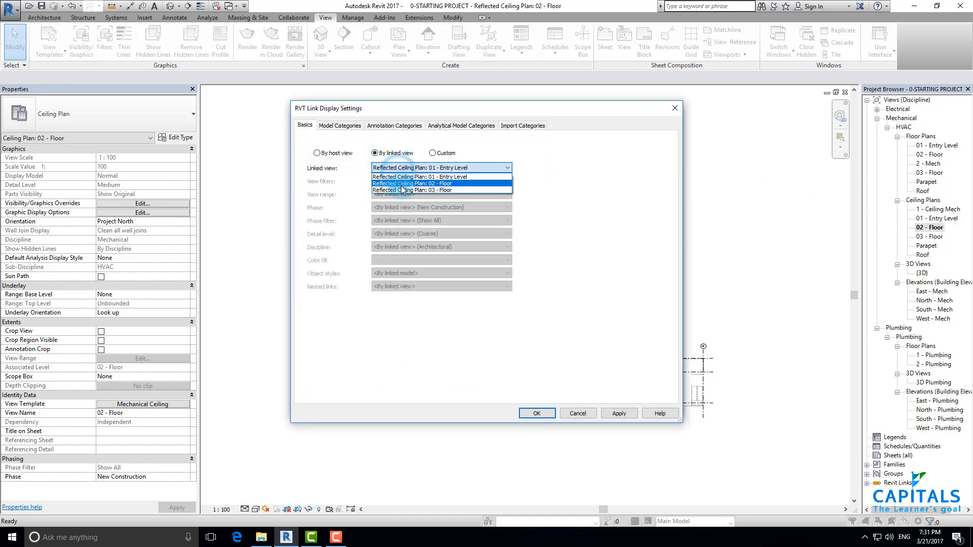
click(400, 181)
click(619, 414)
Step: Switch the link's display settings to Custom and set its annotation categories to Custom
click(434, 153)
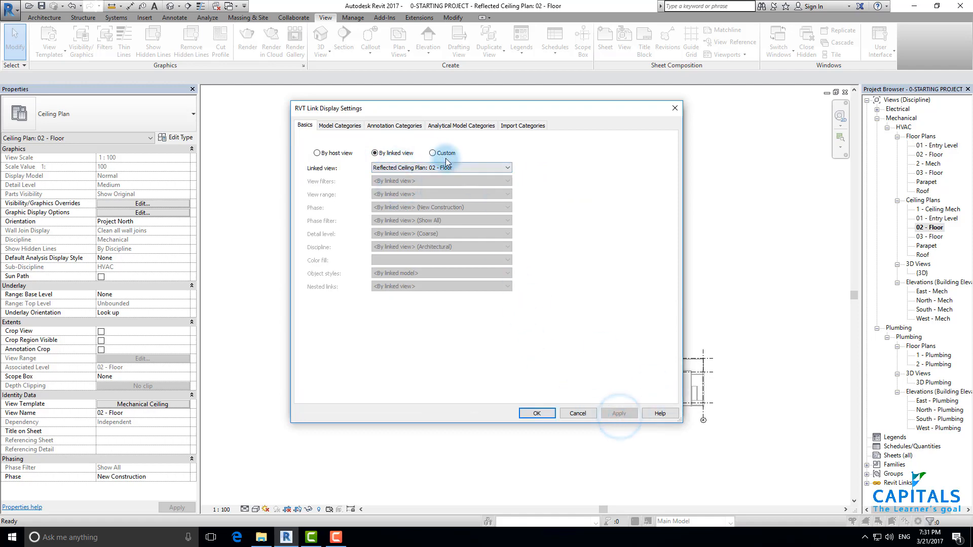
click(394, 125)
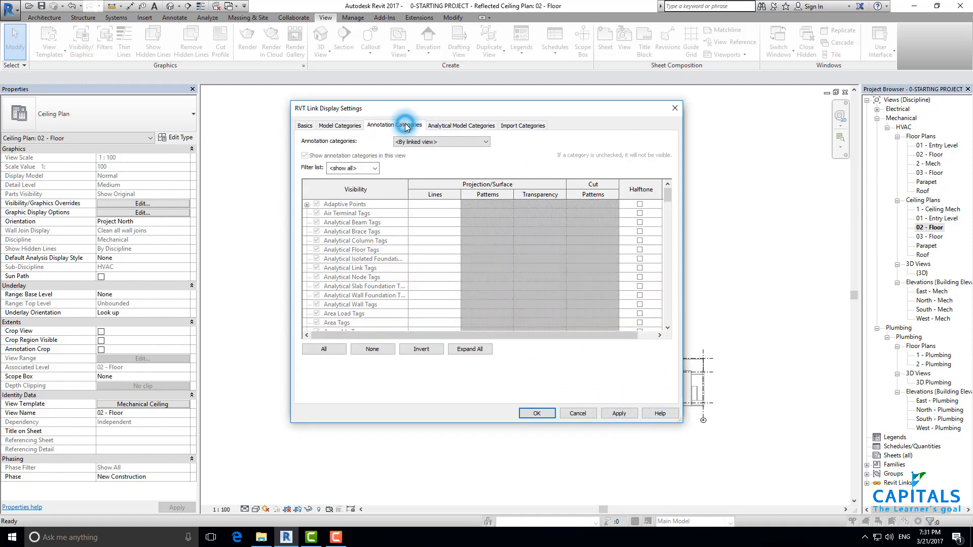
click(413, 142)
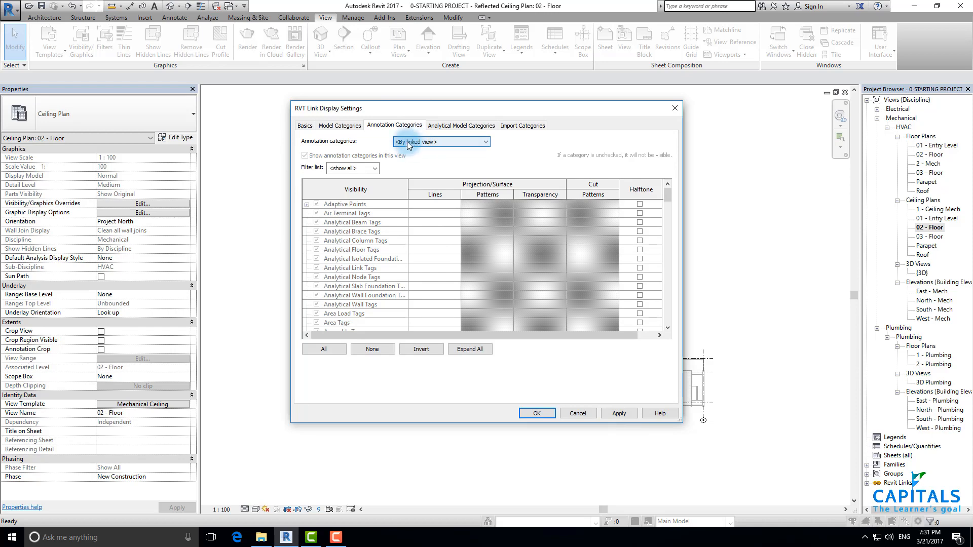
click(414, 143)
click(412, 165)
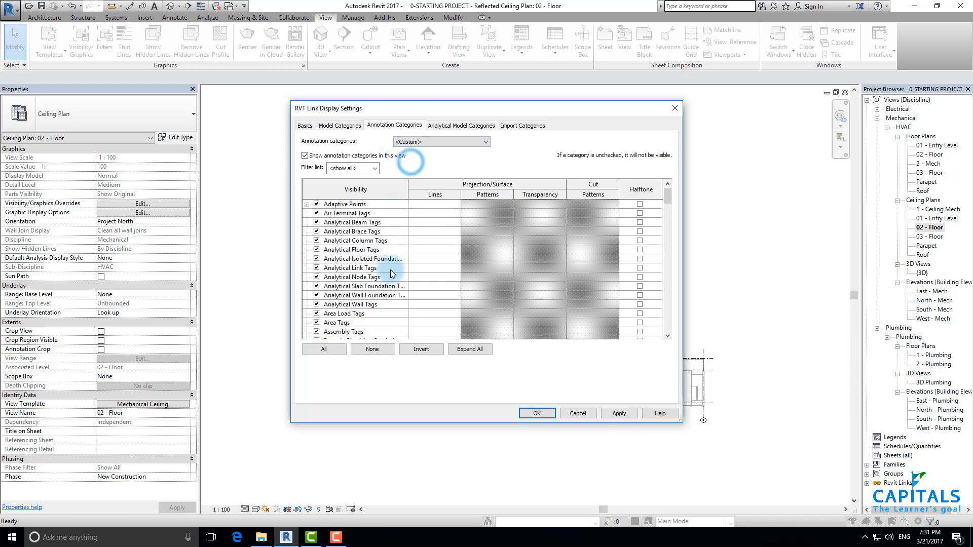
Step: Turn off all of the link's annotation categories except Room Tags and accept the display settings
click(388, 267)
click(324, 349)
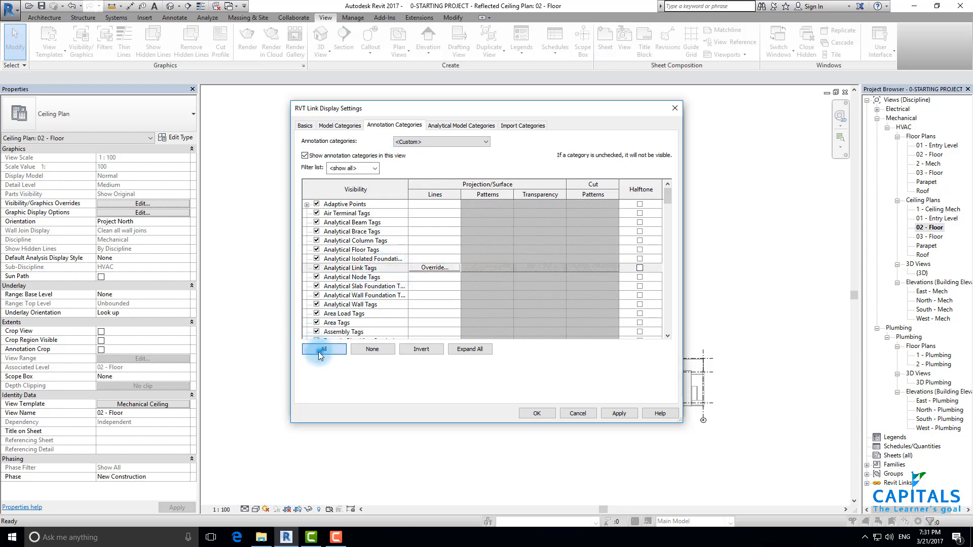
click(317, 323)
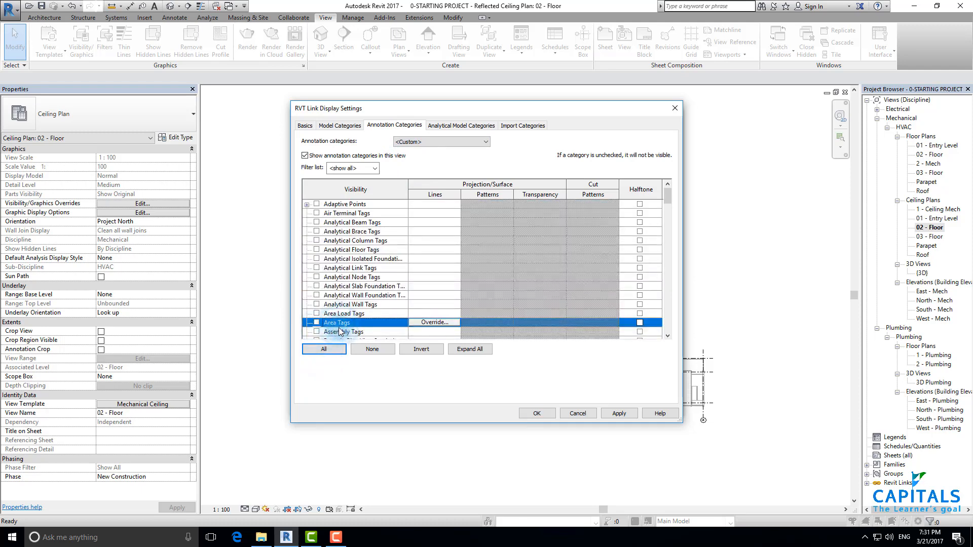
key(r)
scroll(345, 309, down, 2)
scroll(344, 313, down, 1)
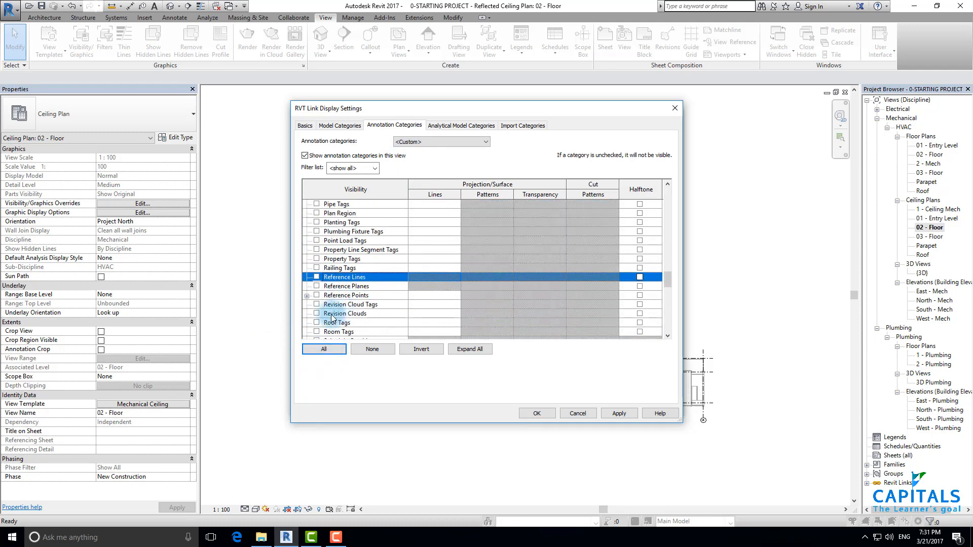
click(318, 314)
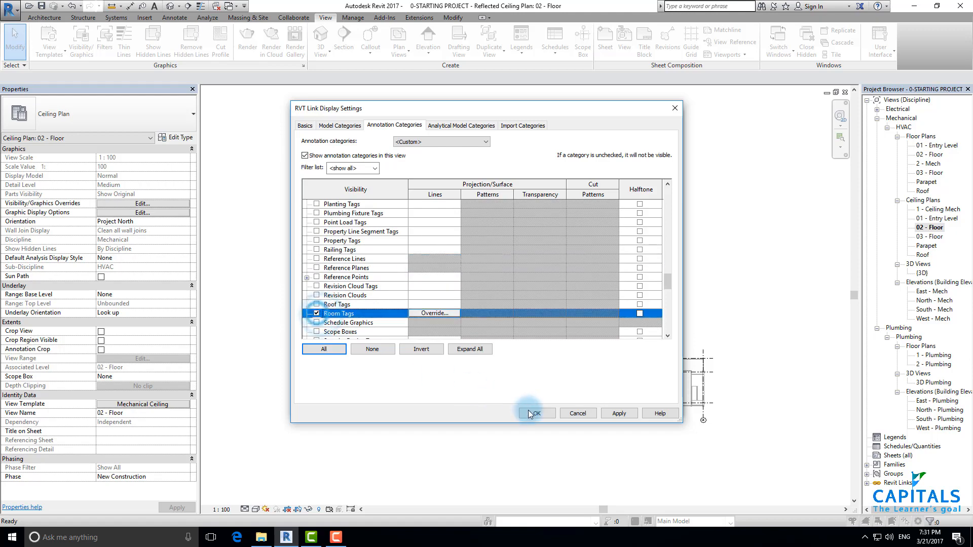
click(537, 413)
click(498, 400)
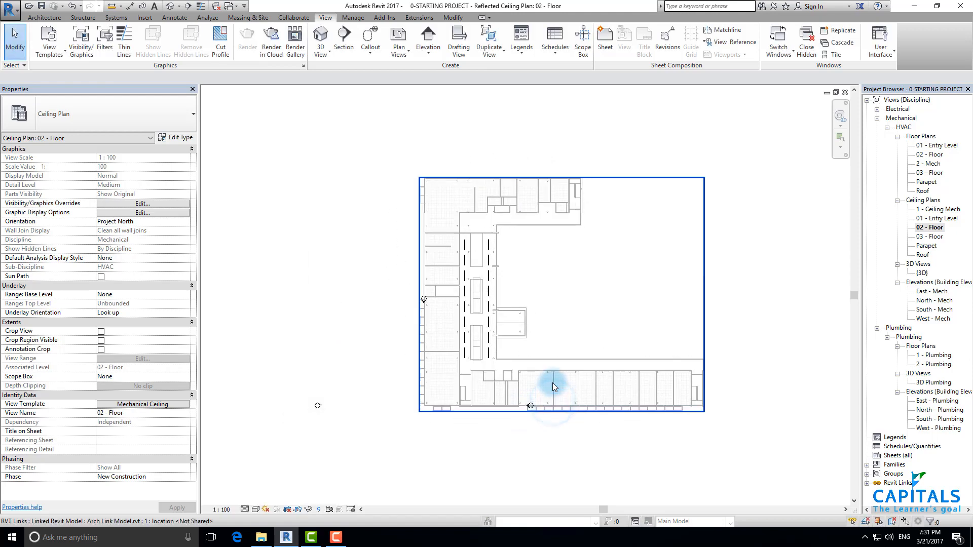